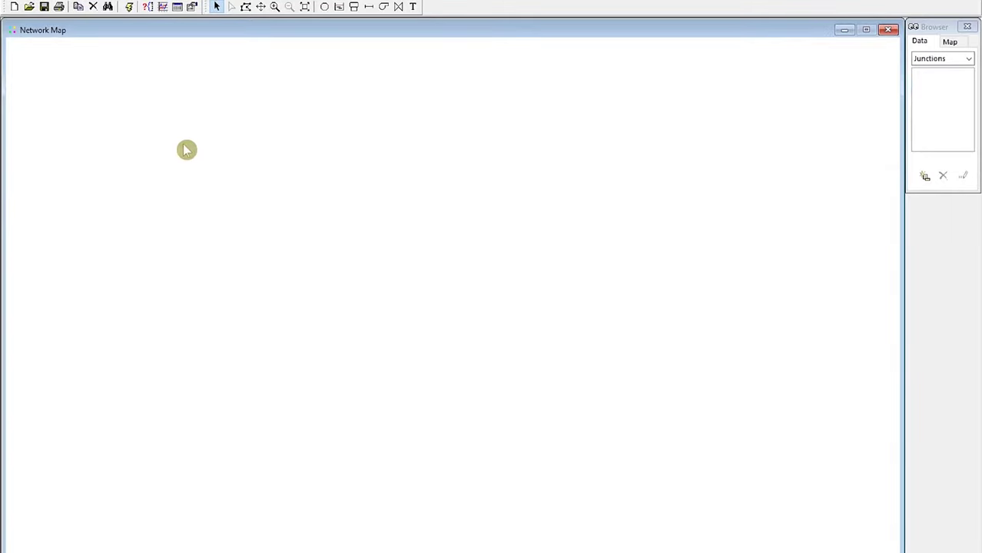
Open the project defaults, check the ID label settings, and set the default node elevation to 0.
left_click(82, 0)
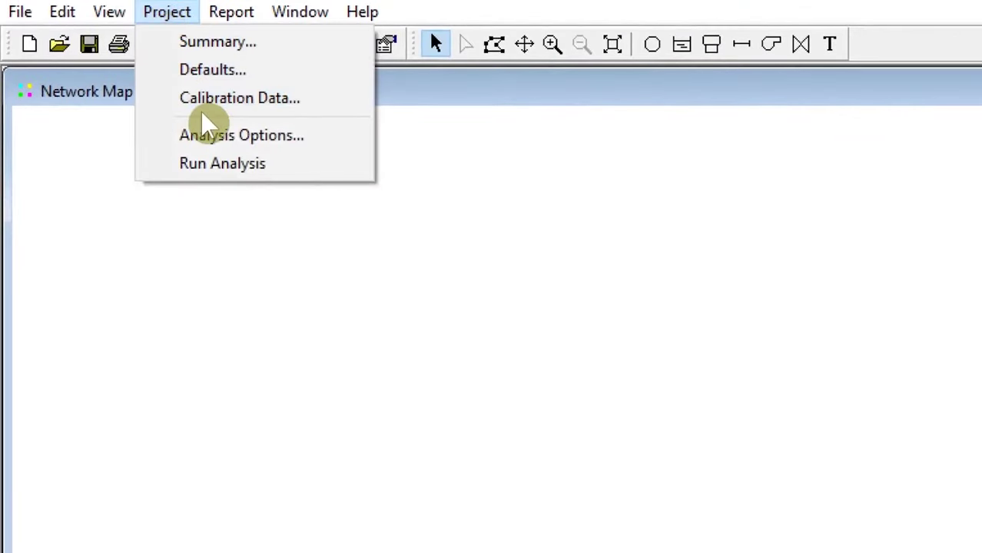
left_click(198, 75)
left_click_drag(919, 374, 718, 215)
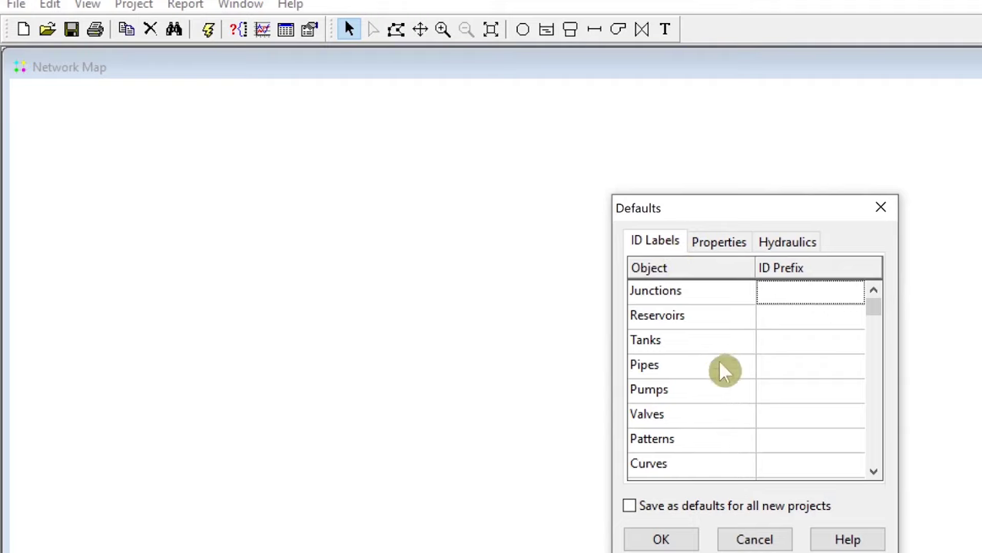
left_click_drag(874, 301, 876, 395)
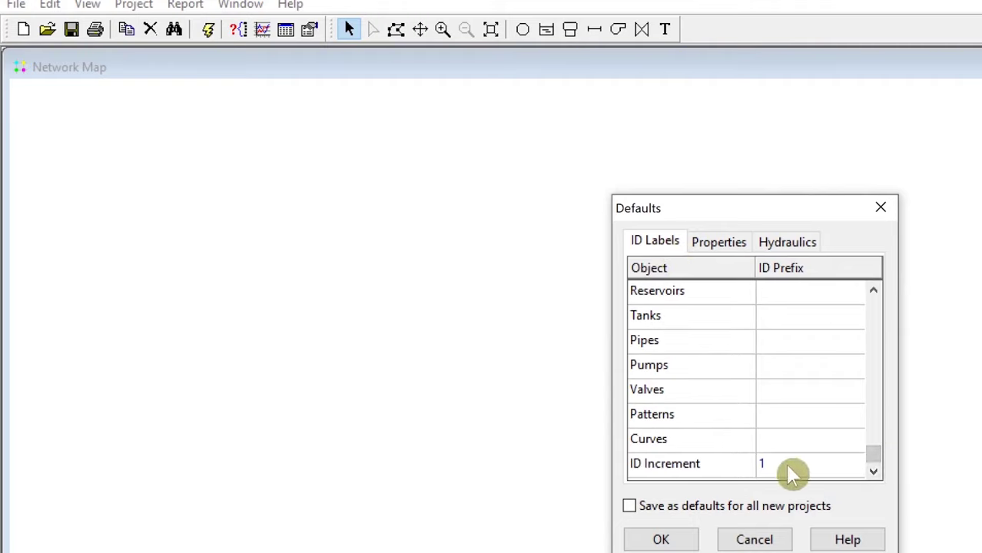
left_click(719, 245)
left_click(768, 291)
key("BackSpace")
type("0")
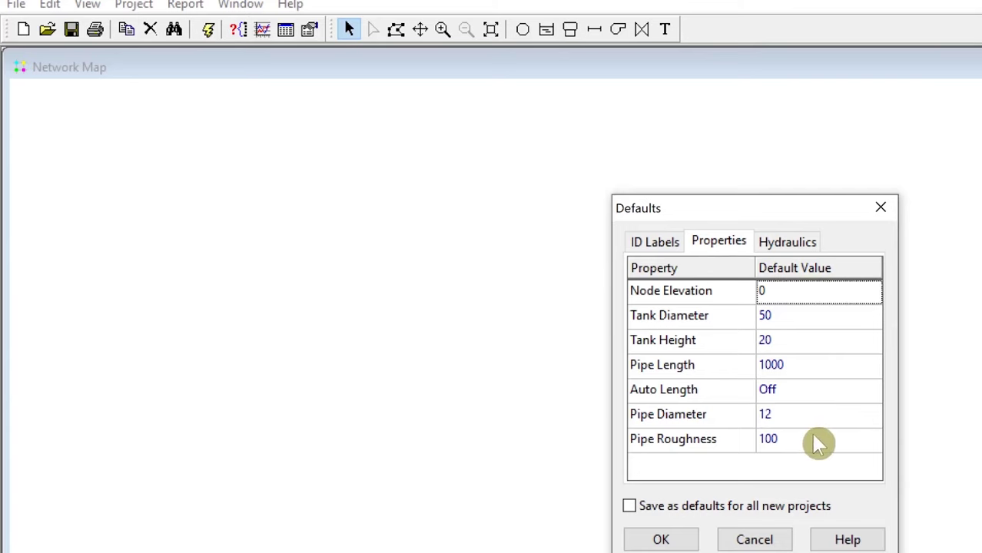
Check the Word problem statement for the node elevation, roughness coefficient, headloss formula and pipe lengths, and return to the project defaults.
key("alt+Tab")
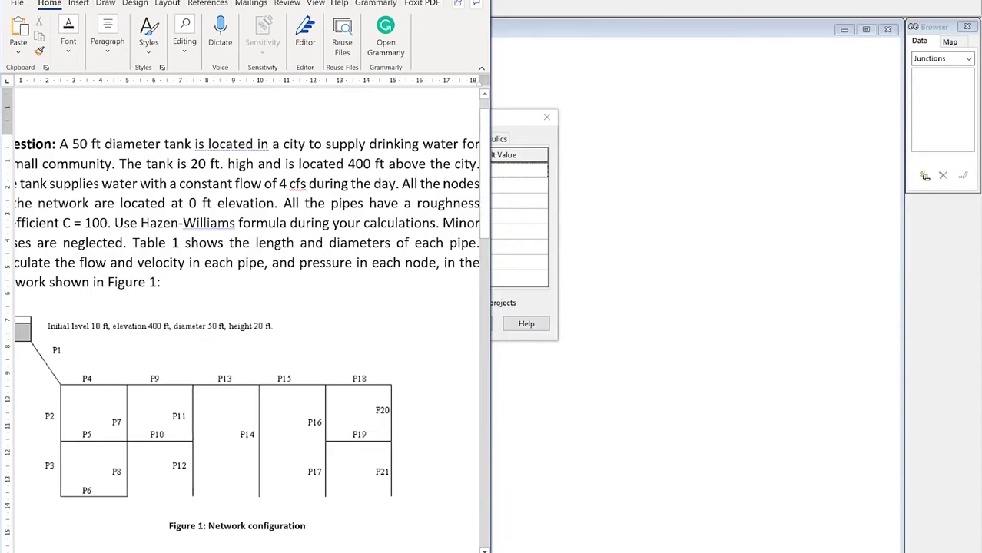
key("super+Down")
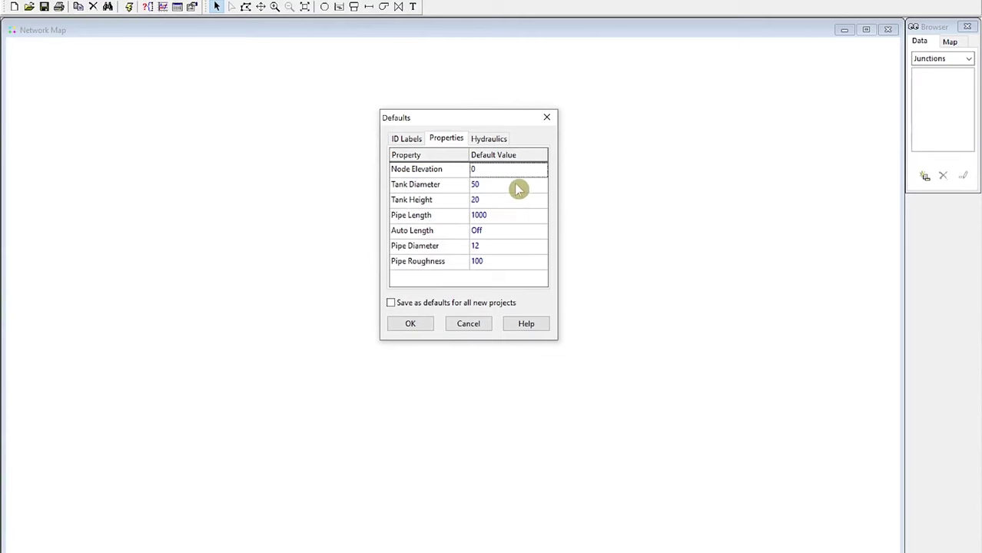
key("alt+Tab")
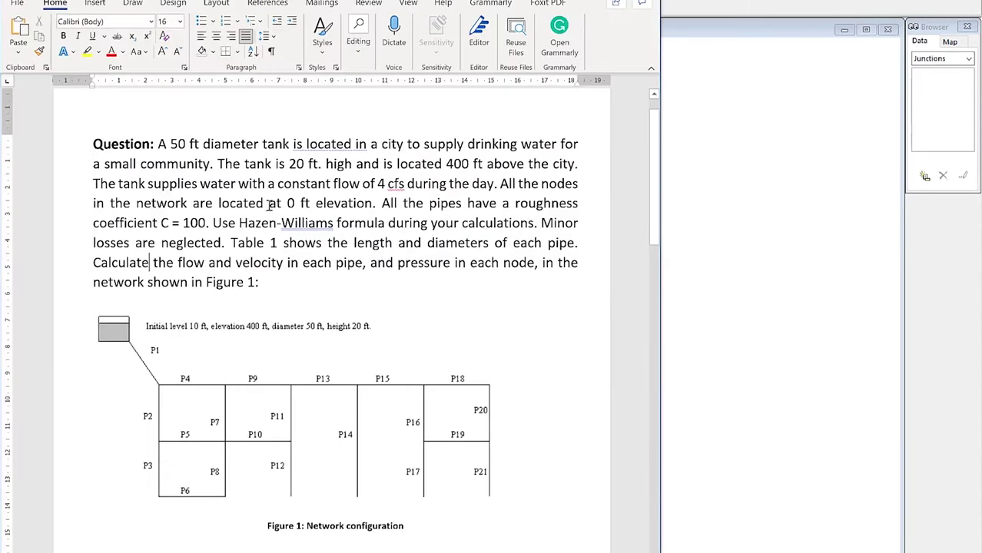
left_click_drag(280, 202, 334, 202)
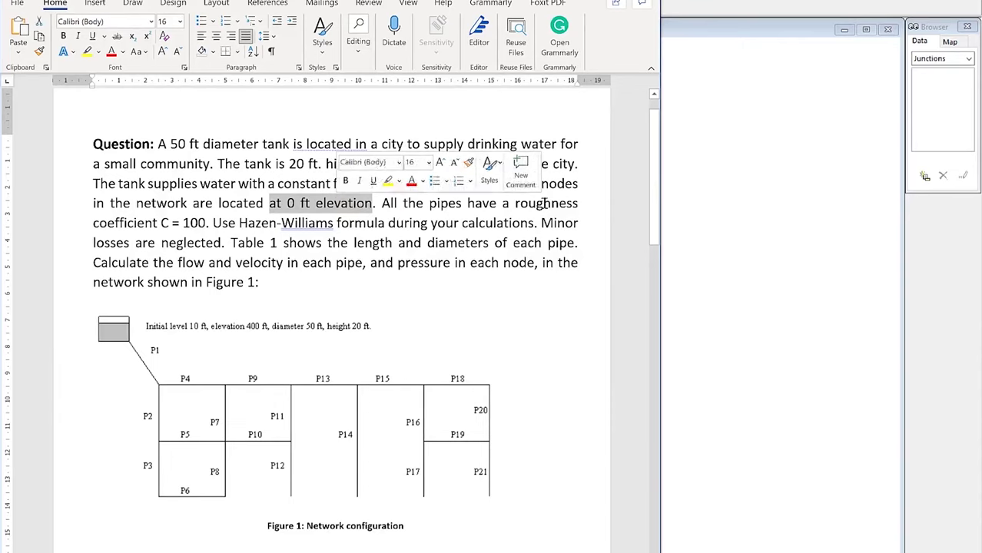
double_click(175, 223)
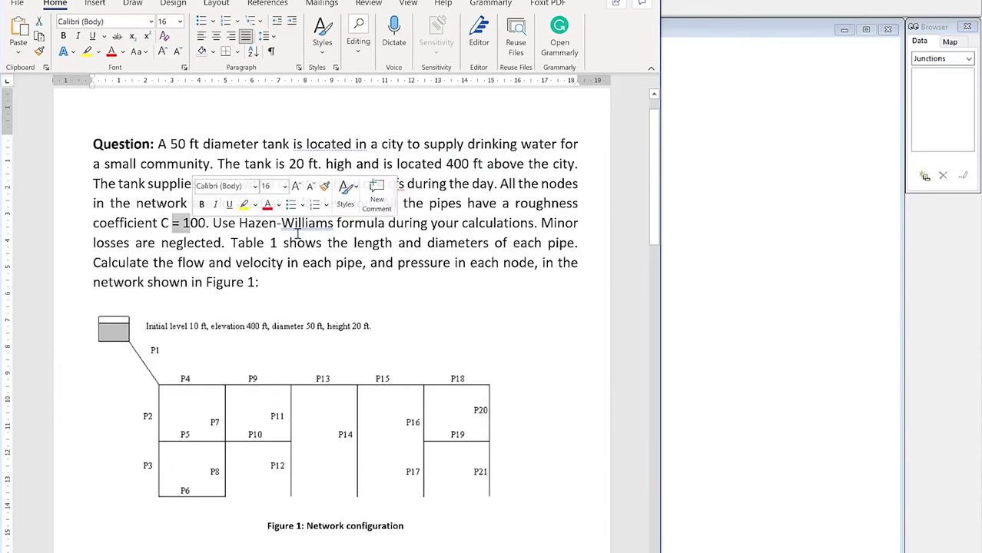
double_click(322, 222)
scroll(286, 264, "down", 6)
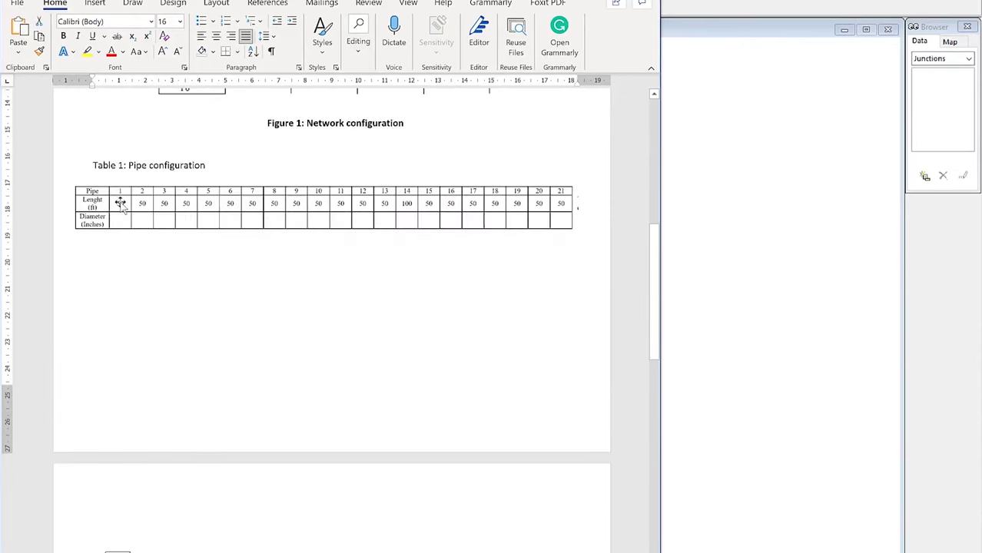
key("alt+Tab")
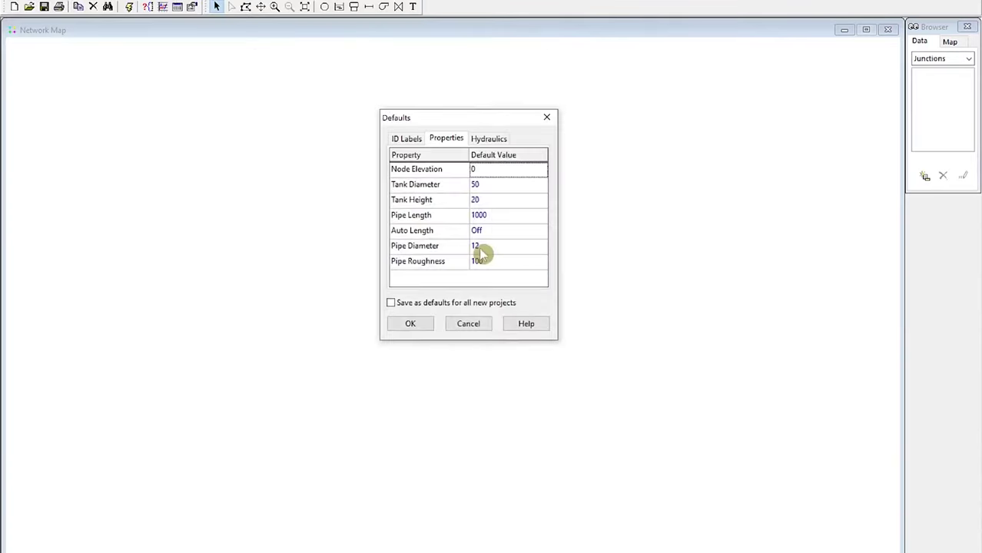
Set the default pipe length to 50 and the hydraulic flow units to CFS, and accept the project defaults.
left_click(488, 217)
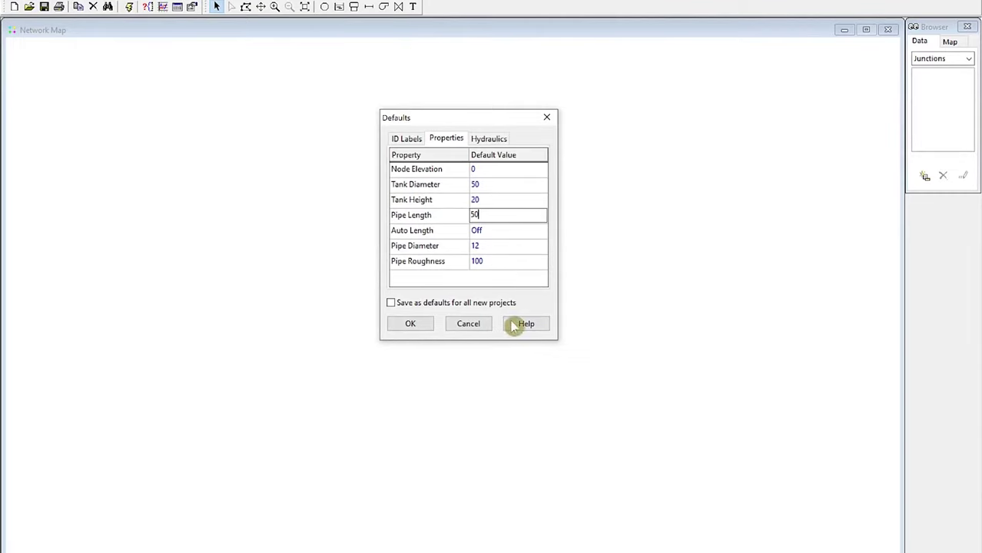
left_click(487, 140)
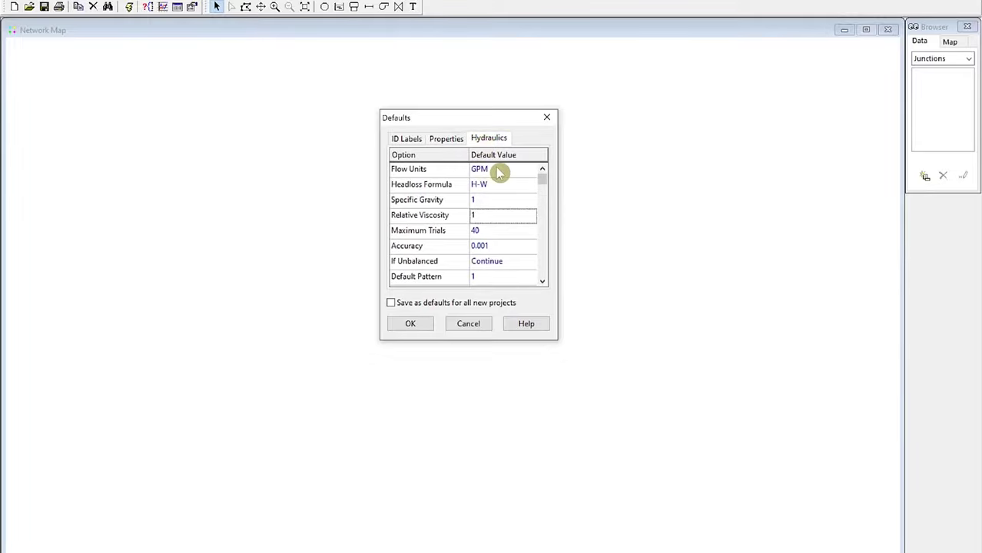
left_click(498, 172)
left_click(507, 173)
scroll(518, 188, "up", 1)
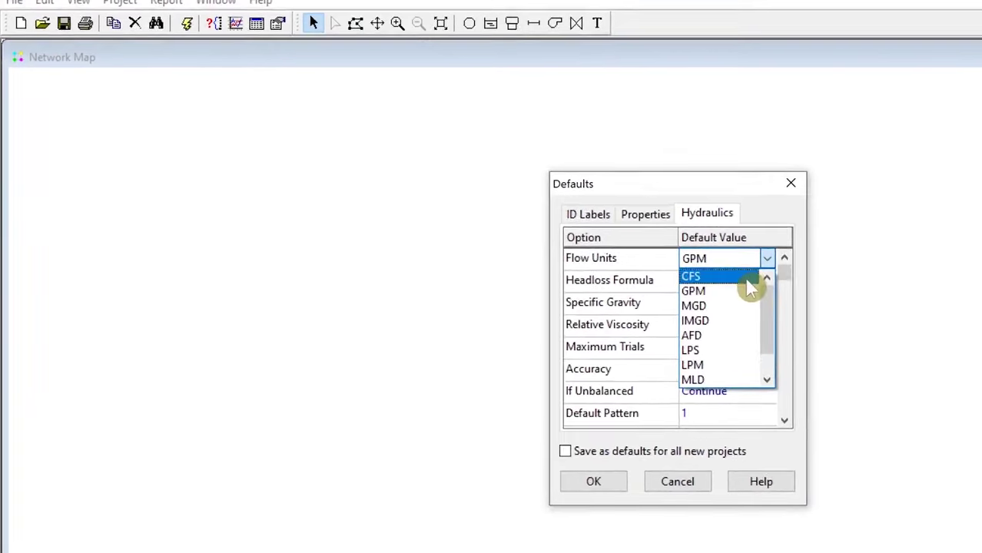
left_click(736, 277)
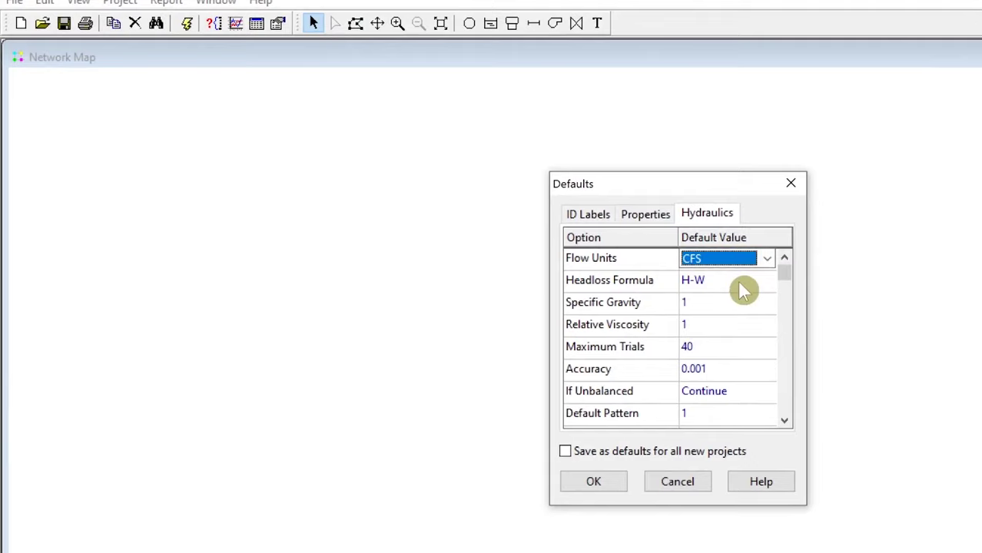
mouse_move(787, 271)
left_mouse_down()
mouse_move(805, 430)
mouse_move(771, 265)
left_mouse_up()
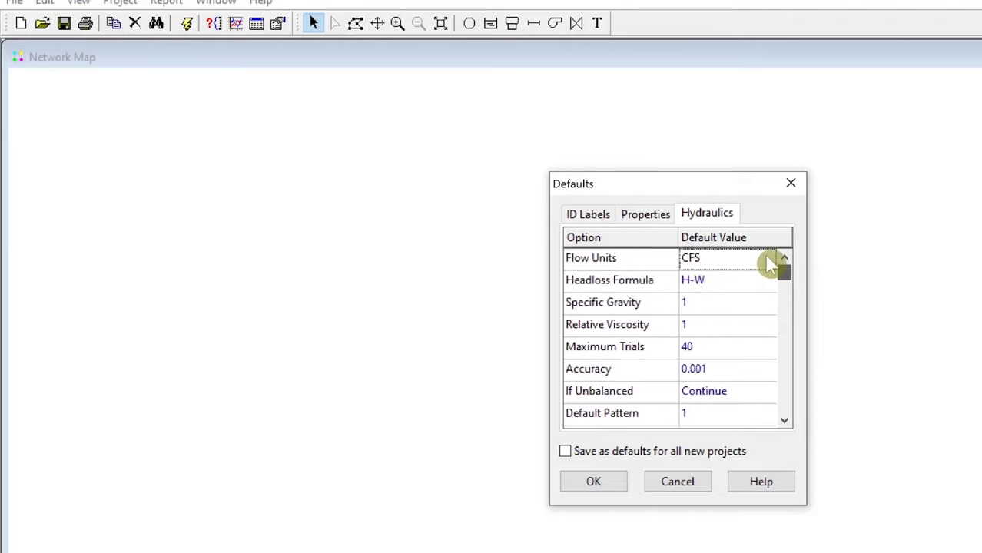
left_click(607, 487)
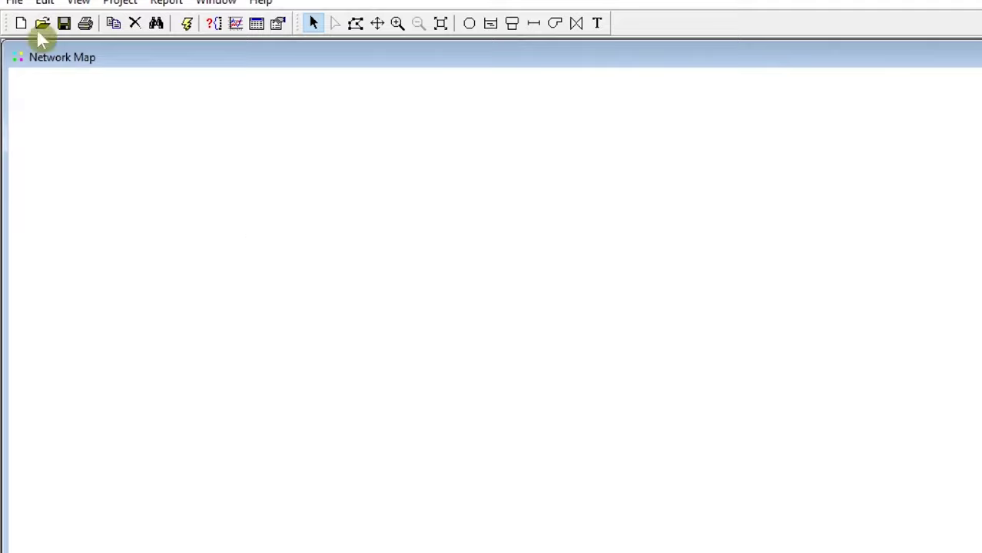
Review the general preferences and the decimal formats for node and link parameters, and accept them.
left_click(15, 4)
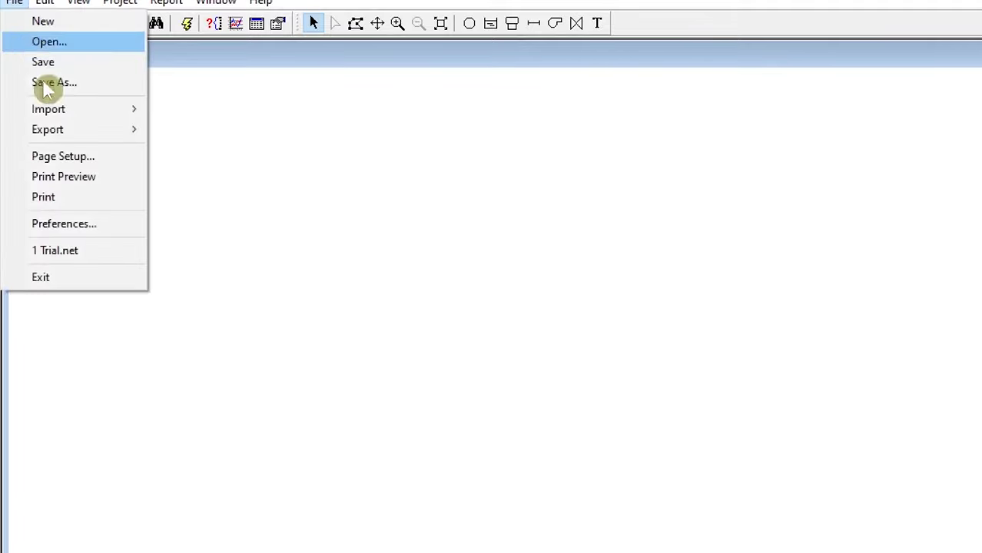
left_click(109, 224)
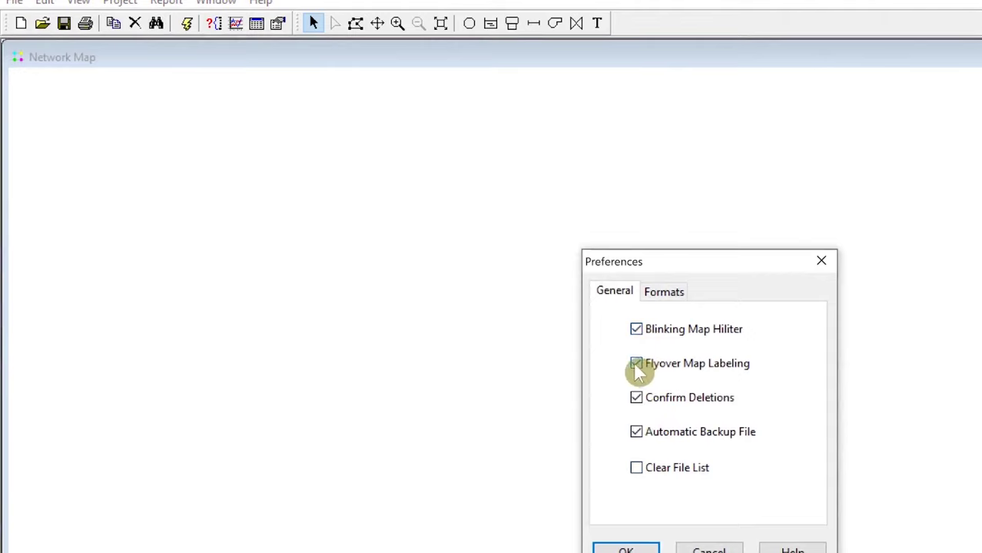
left_click(636, 398)
left_click(665, 293)
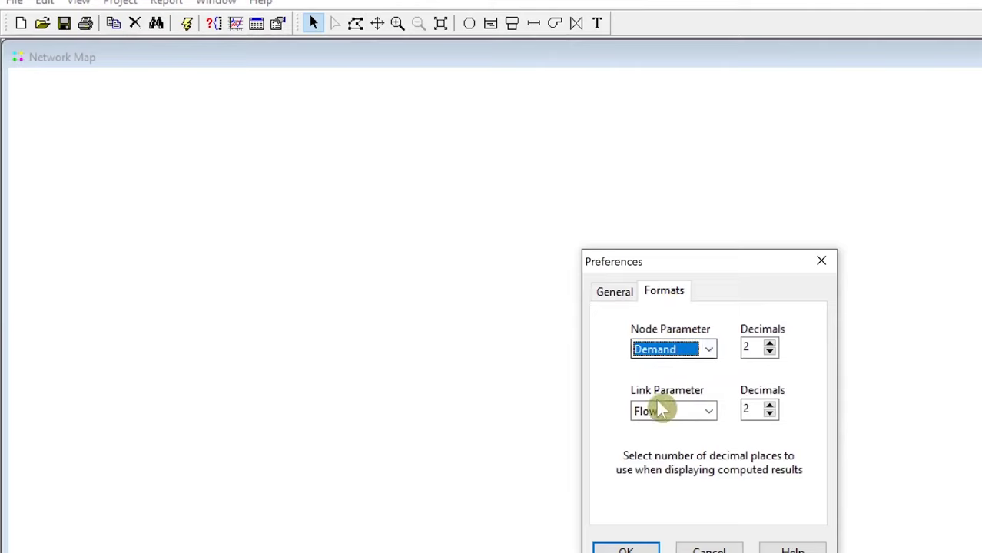
left_click(649, 549)
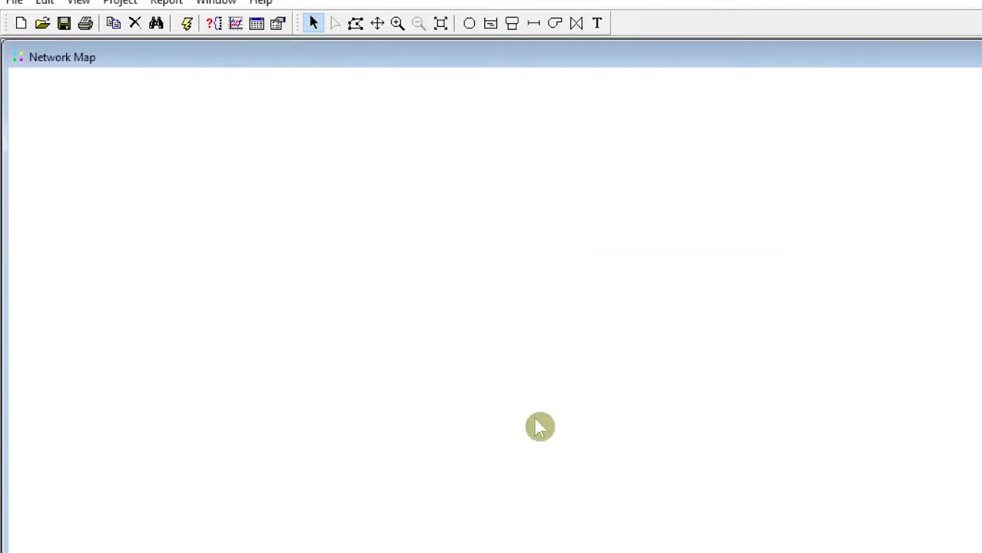
Switch to the Word problem document and examine the pipe layout in Figure 1 and the numbered nodes in Figure 2.
key("super")
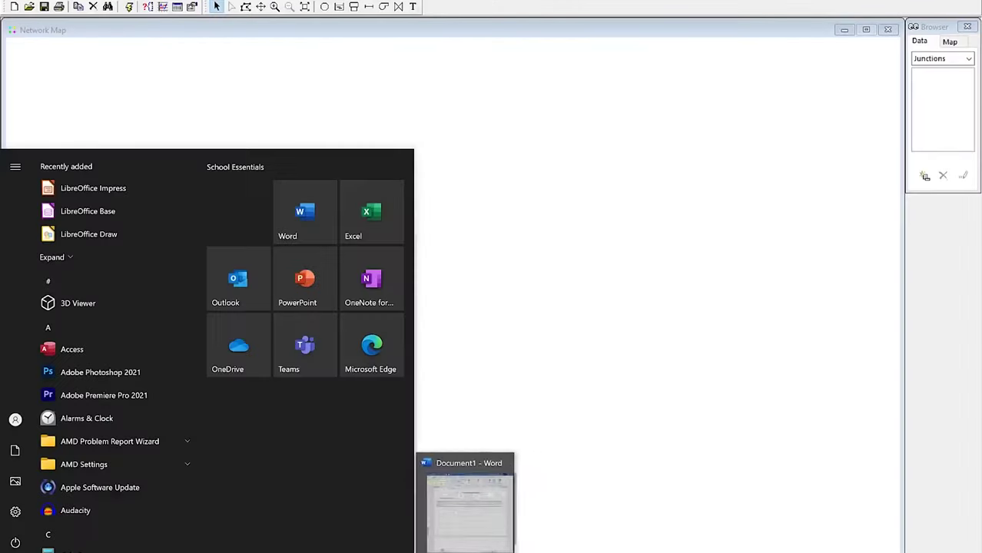
left_click(465, 503)
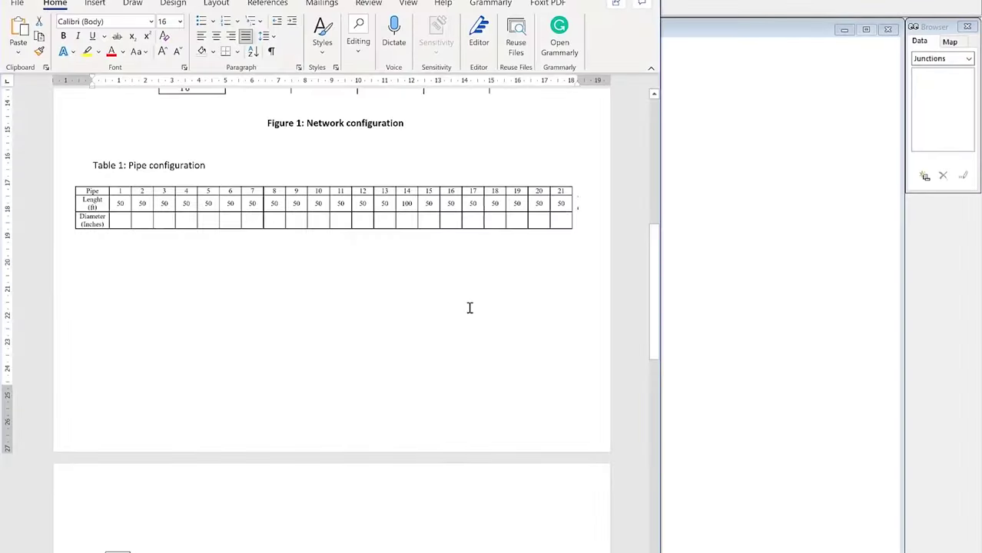
scroll(468, 300, "up", 5)
scroll(473, 288, "up", 1)
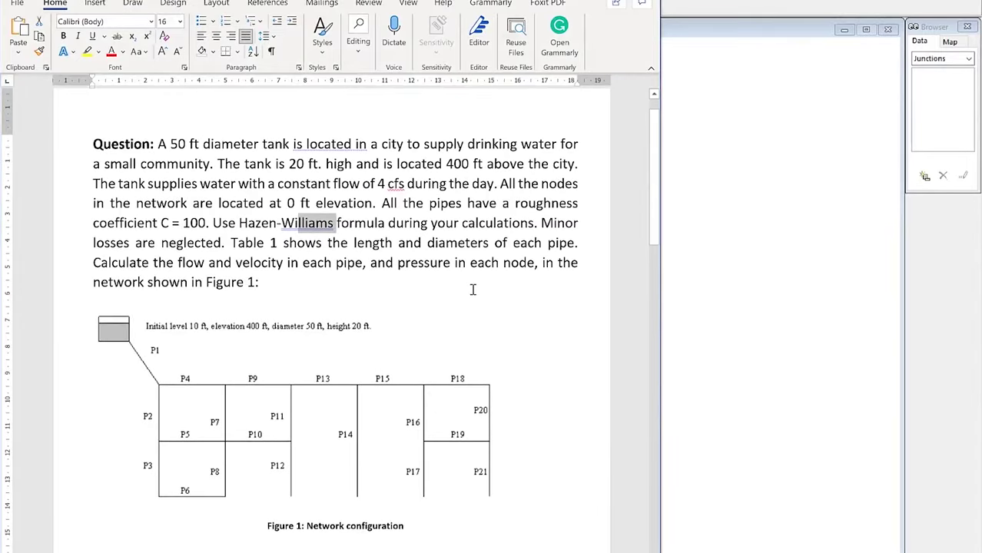
scroll(437, 322, "down", 5)
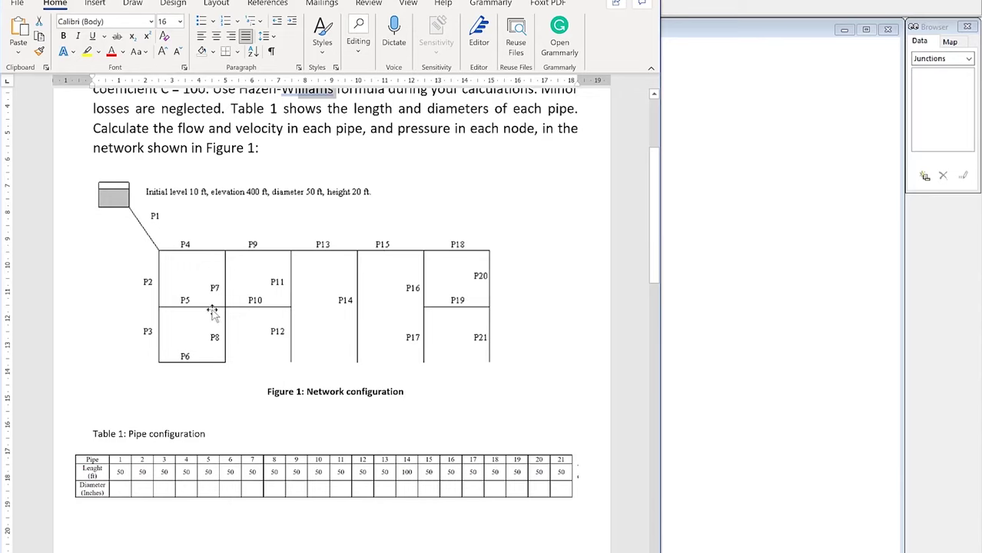
scroll(257, 331, "down", 10)
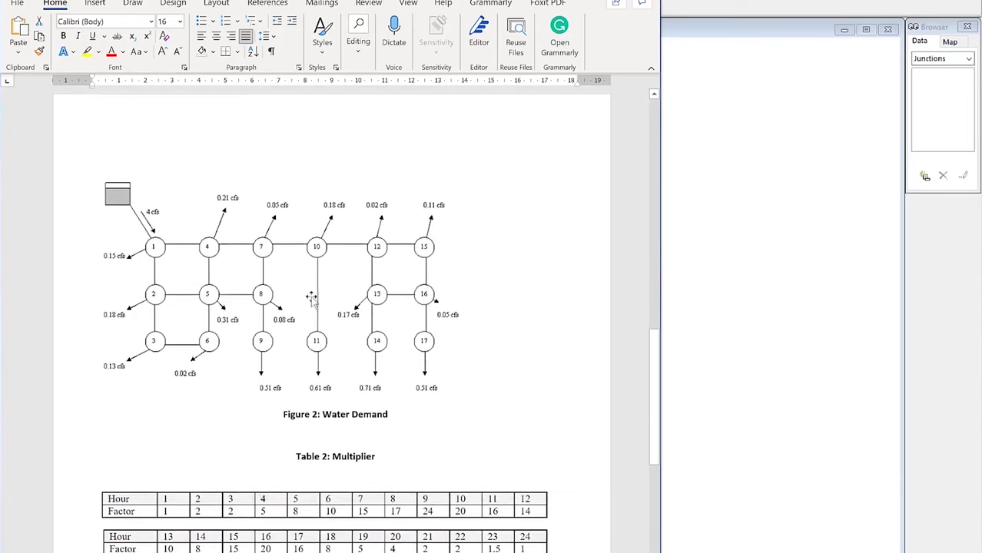
scroll(284, 283, "up", 5)
scroll(265, 289, "up", 5)
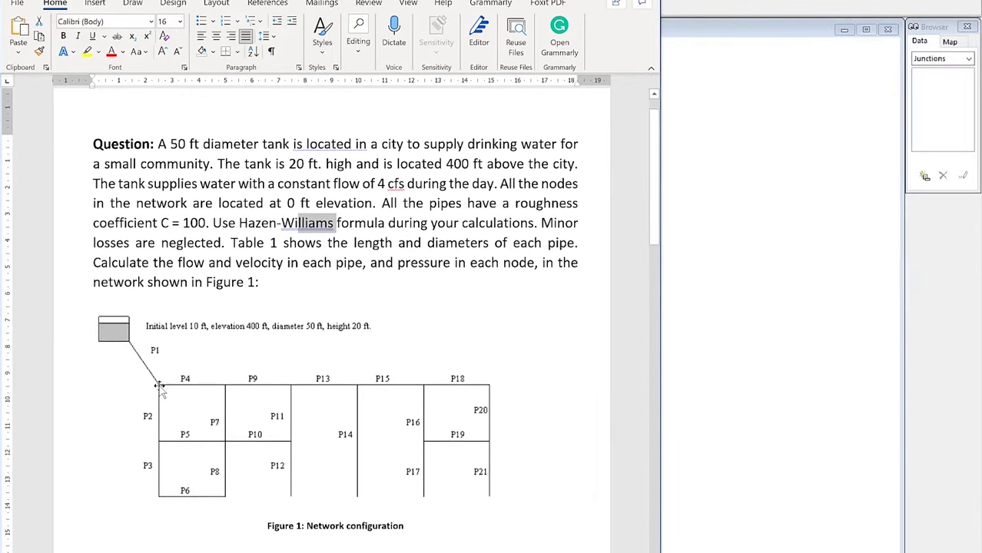
scroll(173, 395, "down", 10)
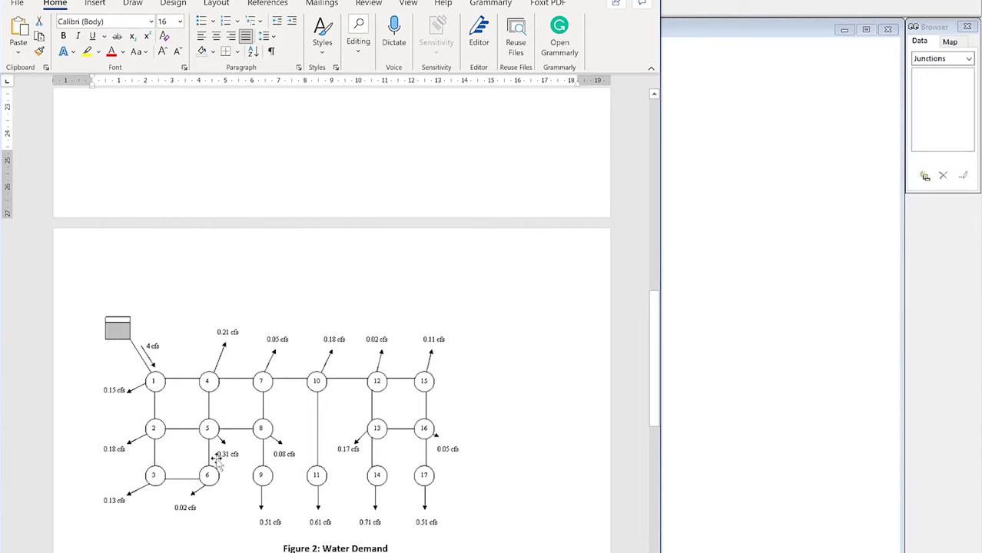
scroll(307, 369, "down", 3)
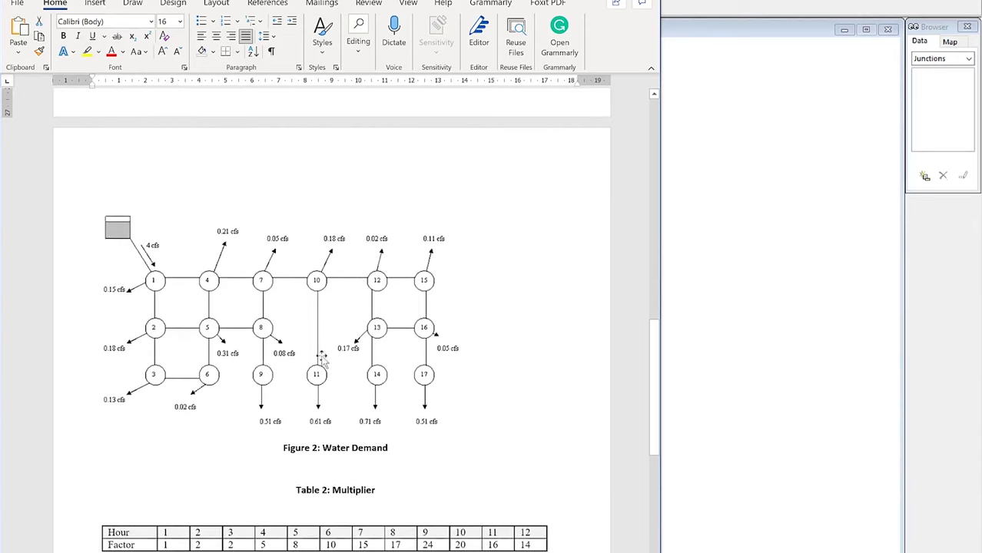
Return to the EPANET network map and place junctions 1 to 9, numbered downward in three columns of three.
left_click(742, 193)
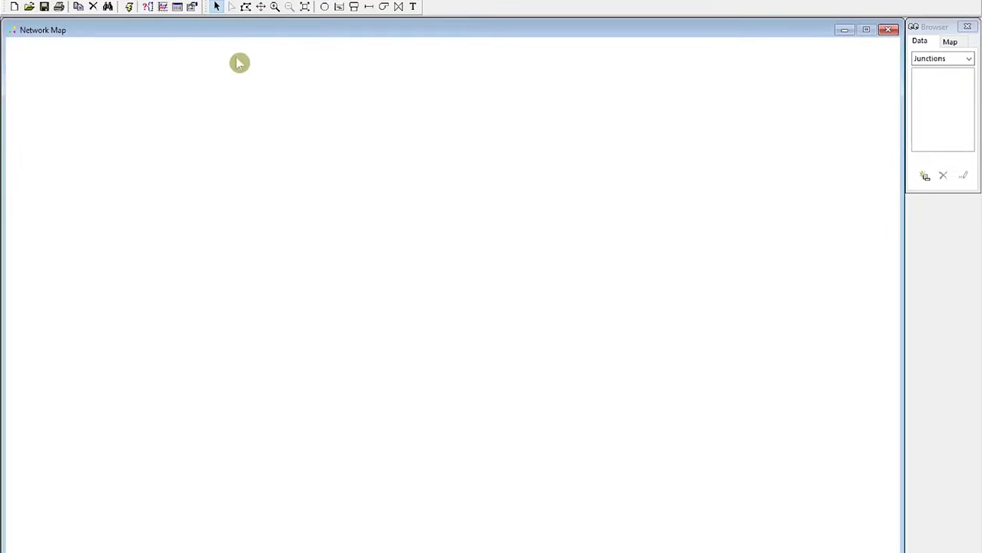
left_click(324, 11)
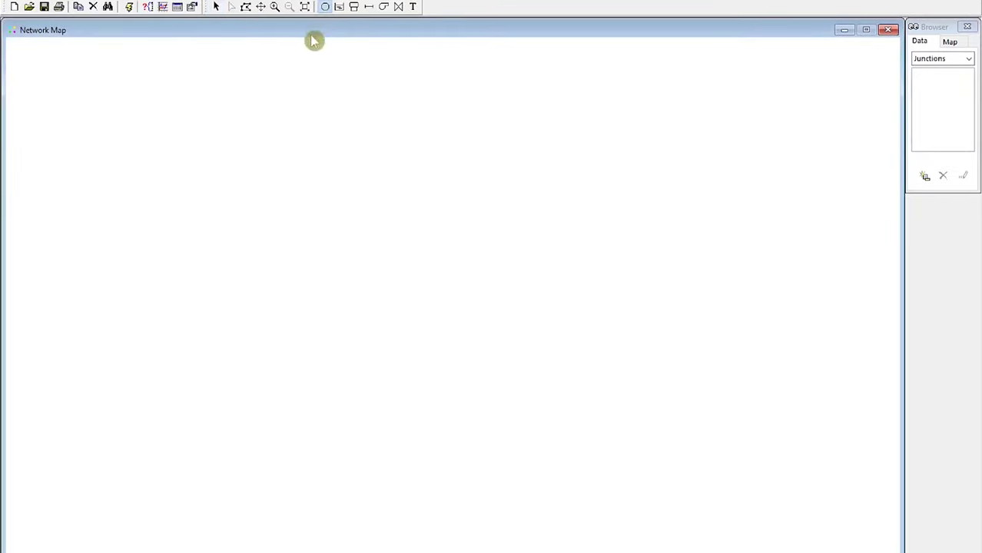
left_click(181, 147)
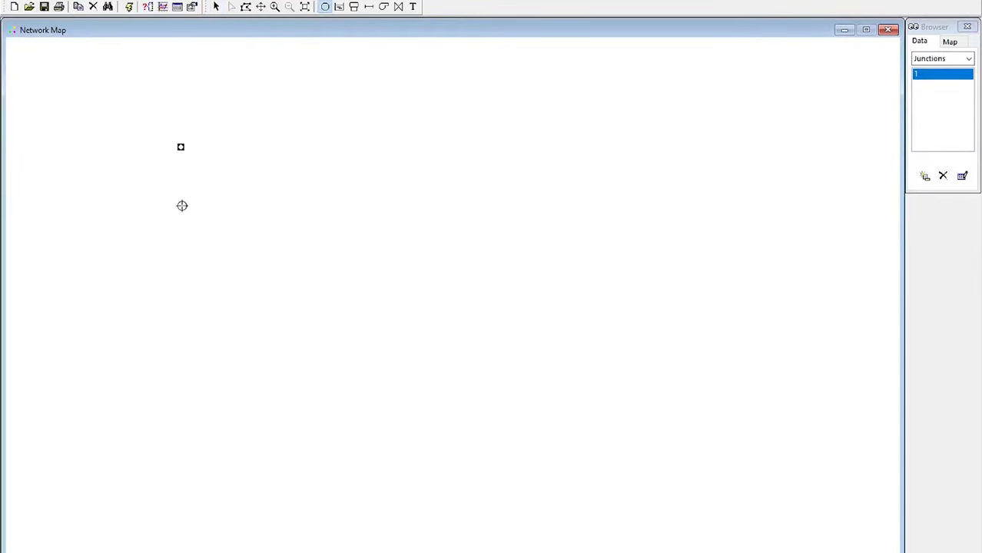
left_click(185, 208)
left_click(190, 298)
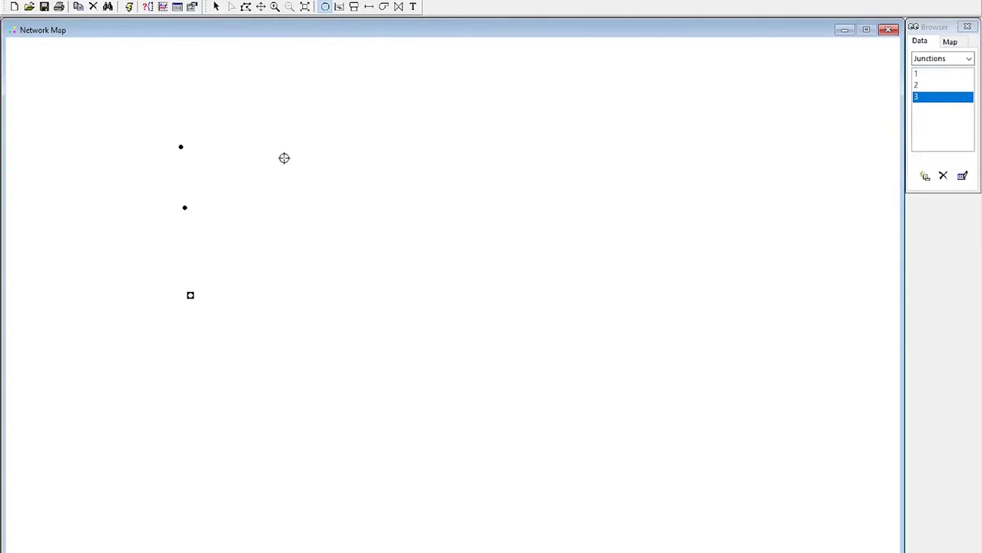
left_click(289, 149)
left_click(293, 210)
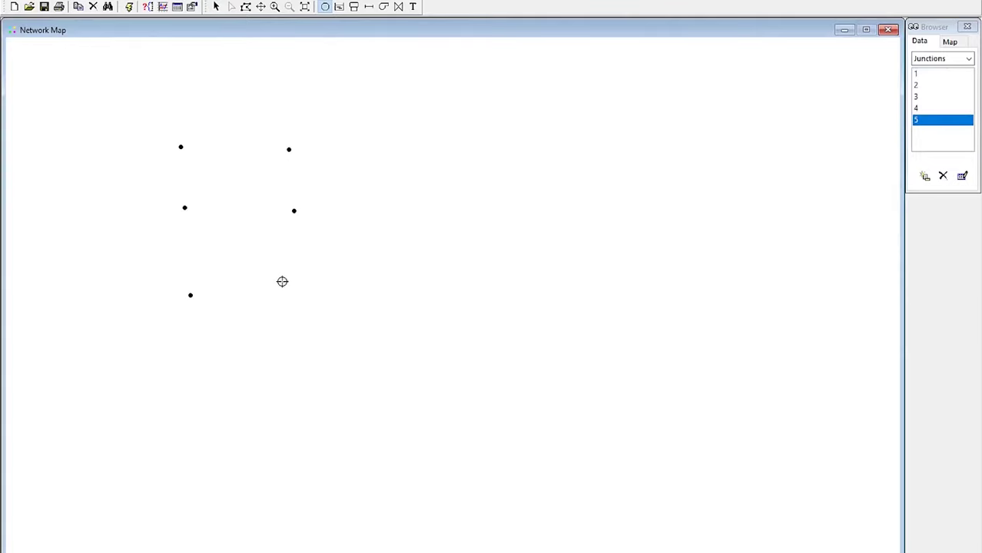
left_click(287, 285)
left_click(370, 149)
left_click(374, 220)
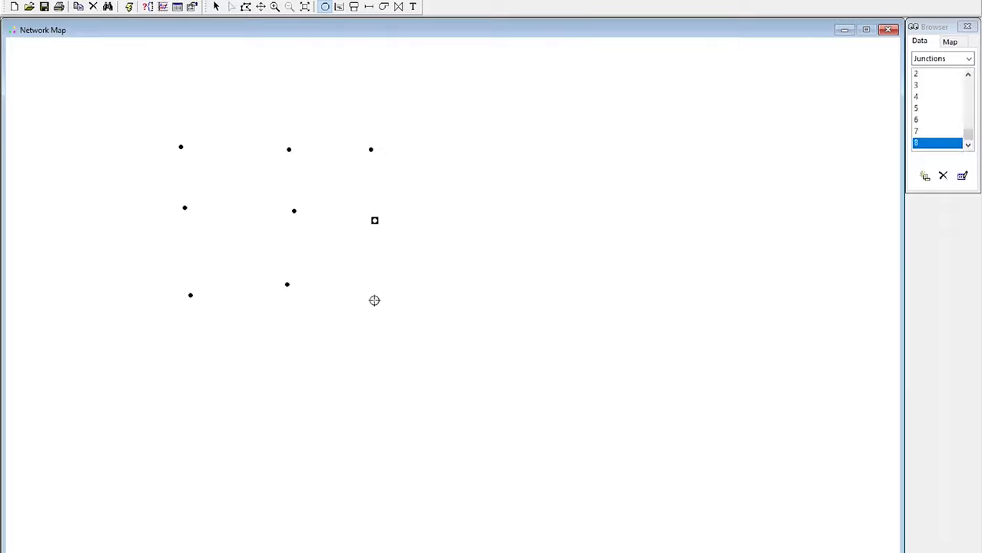
left_click(370, 293)
Place junctions 10 to 17 following Figure 2, with two in the fourth column and three in each remaining column, and activate the Pipe tool.
left_click(499, 149)
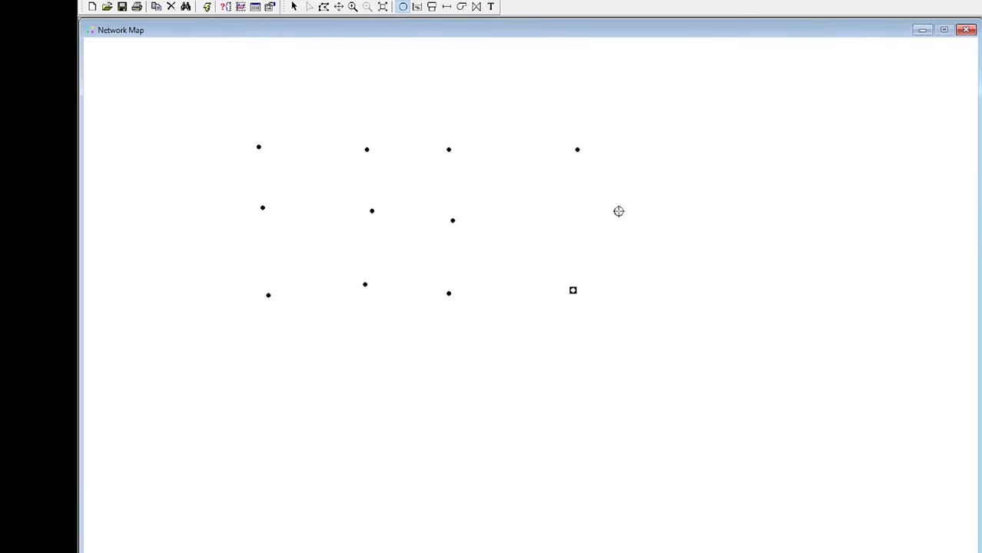
left_click(677, 150)
left_click(669, 223)
left_click(766, 147)
left_click(769, 226)
left_click(447, 6)
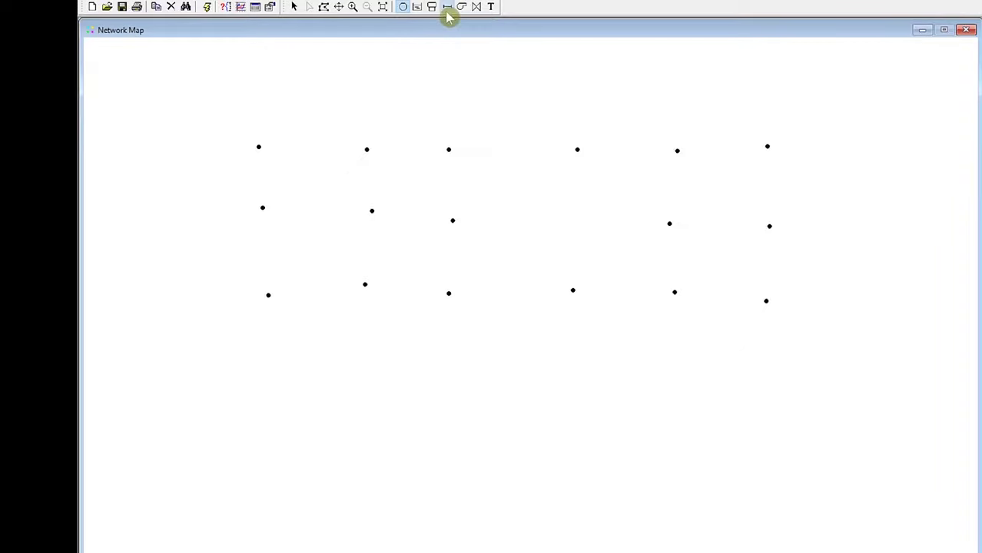
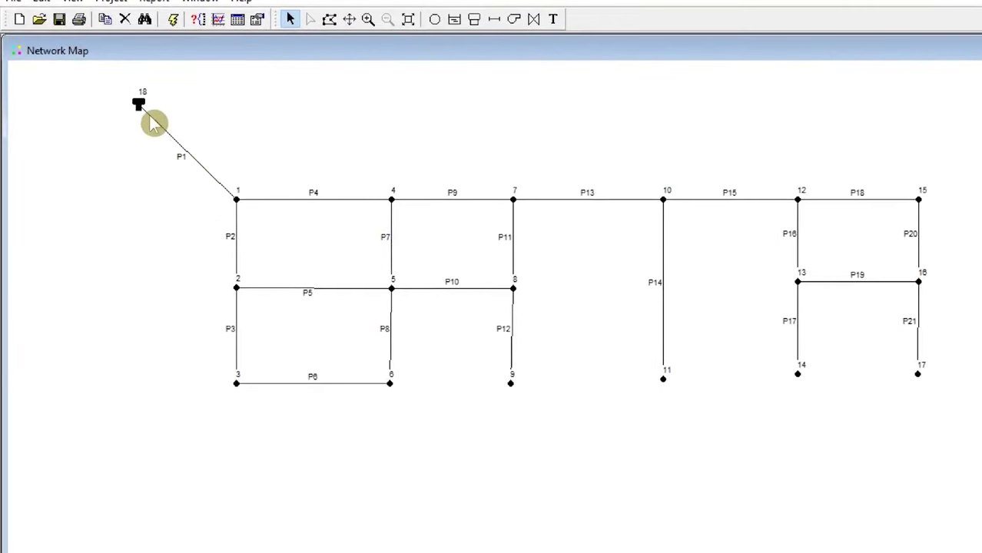
Change the ID of tank 18 to Tank and close its properties.
double_click(138, 106)
double_click(668, 278)
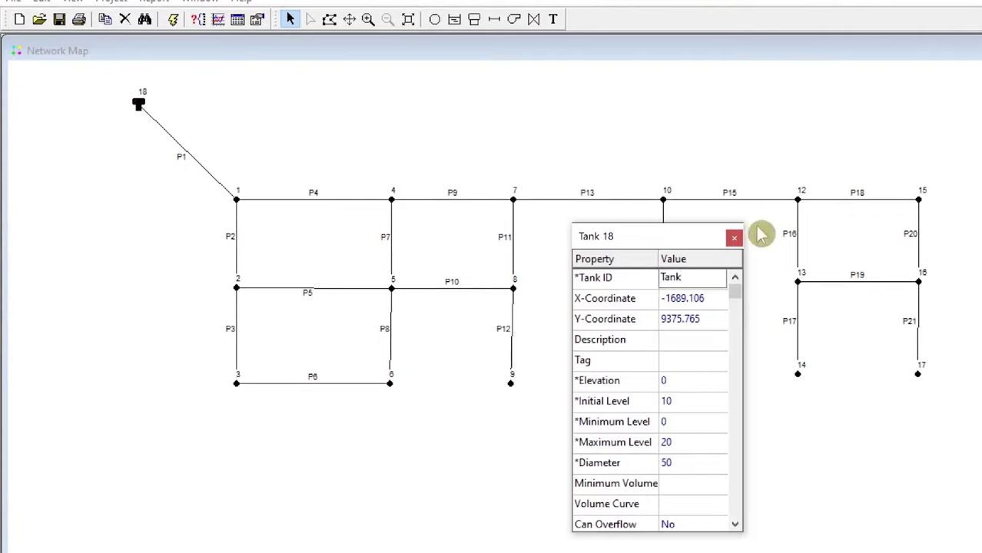
left_click(734, 237)
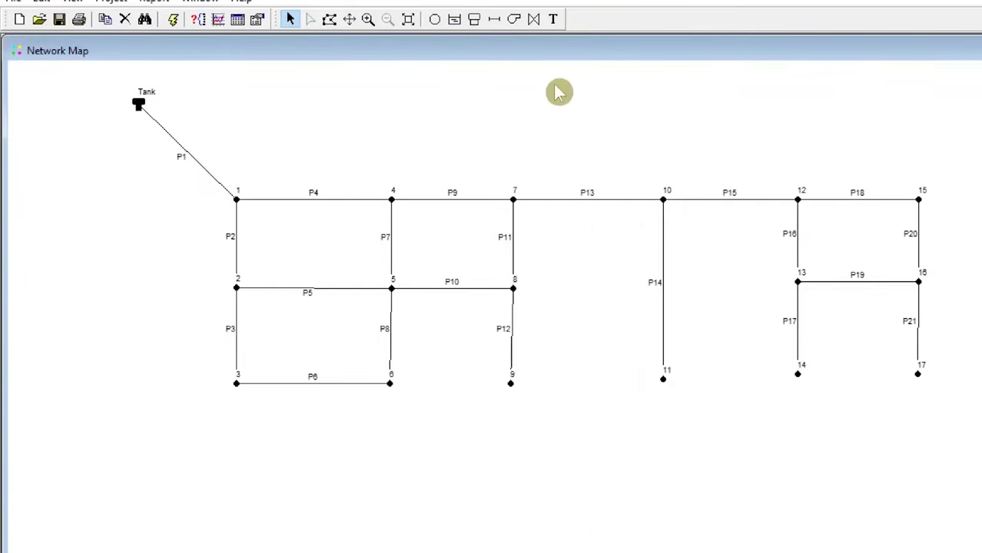
Add a map label reading TANK beside the tank and move it just below the tank symbol.
left_click(553, 19)
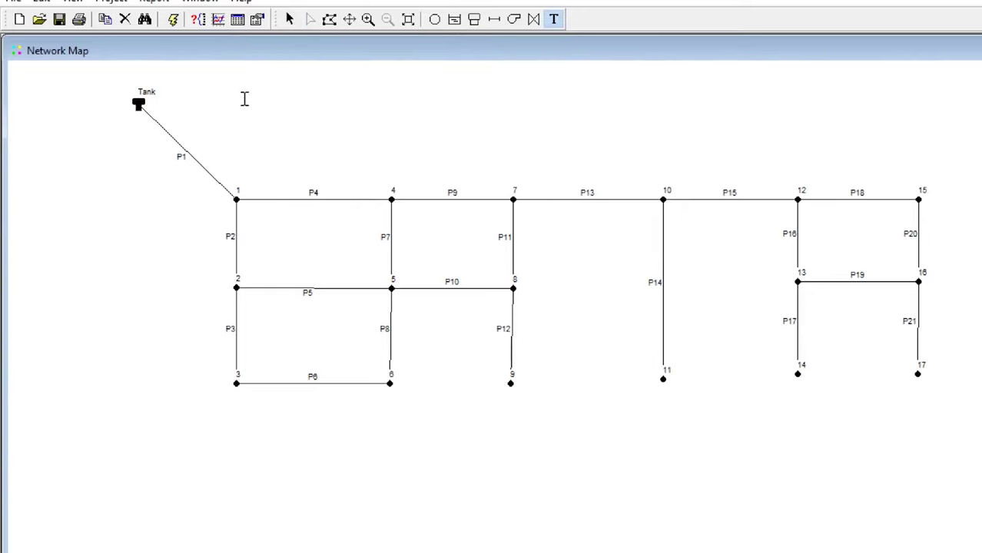
left_click(165, 104)
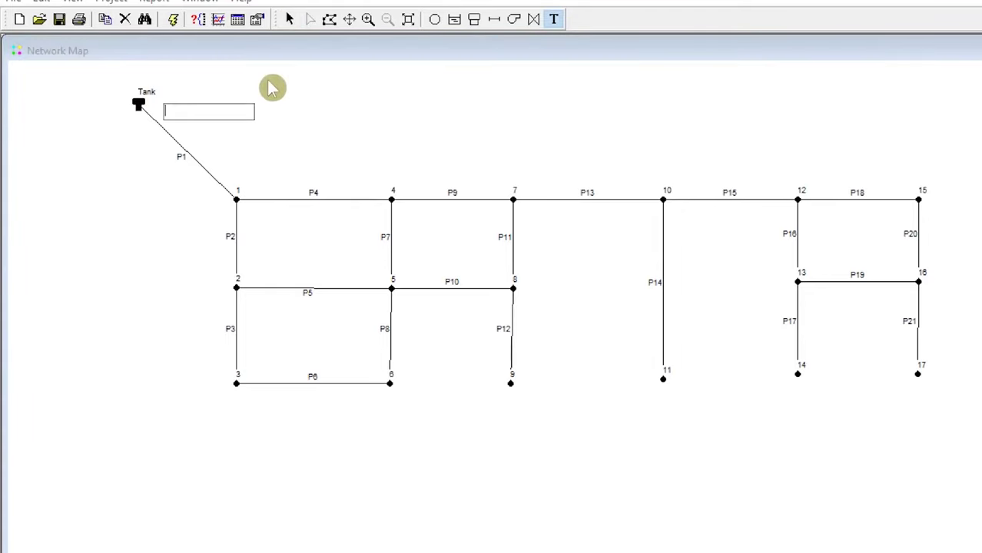
type("TANK")
key("Return")
left_click(290, 19)
left_click(192, 109)
left_click_drag(181, 113, 140, 137)
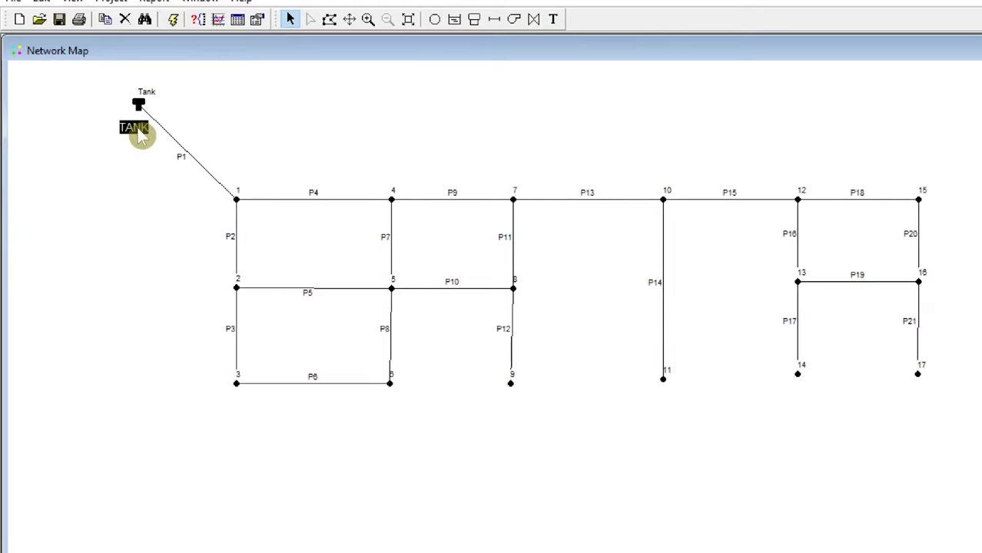
Delete the TANK text label below the tank symbol and confirm the deletion.
left_click(132, 131)
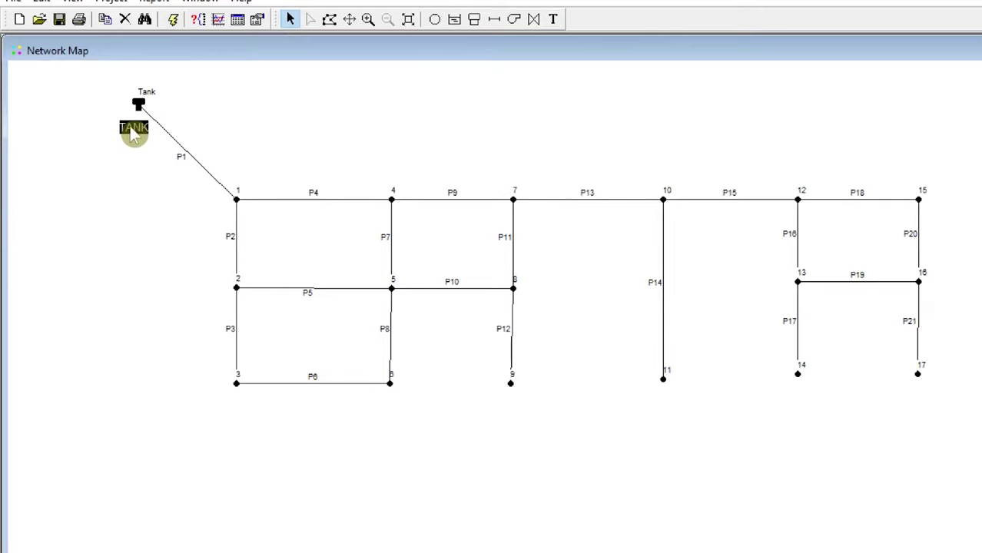
left_click(136, 129)
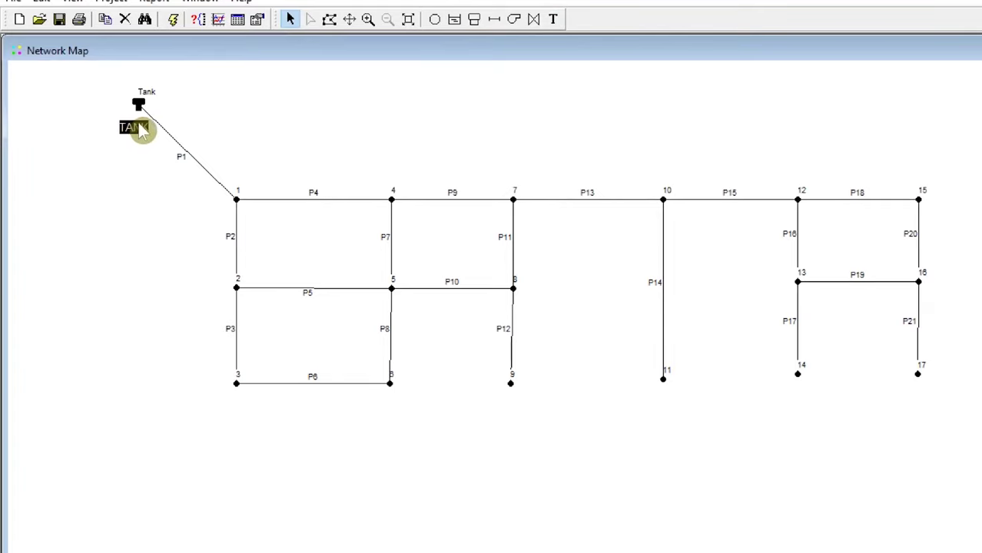
right_click(141, 130)
left_click(175, 169)
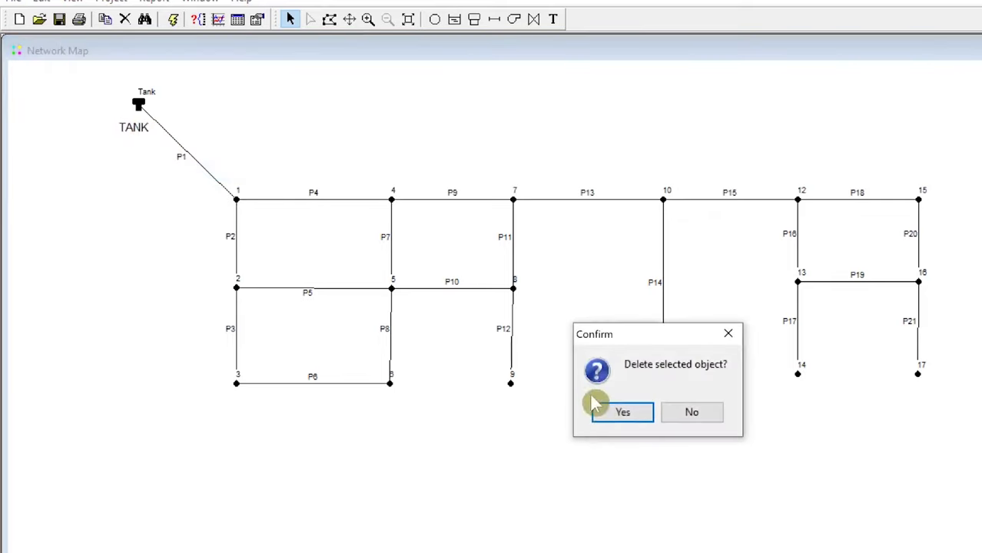
left_click(613, 415)
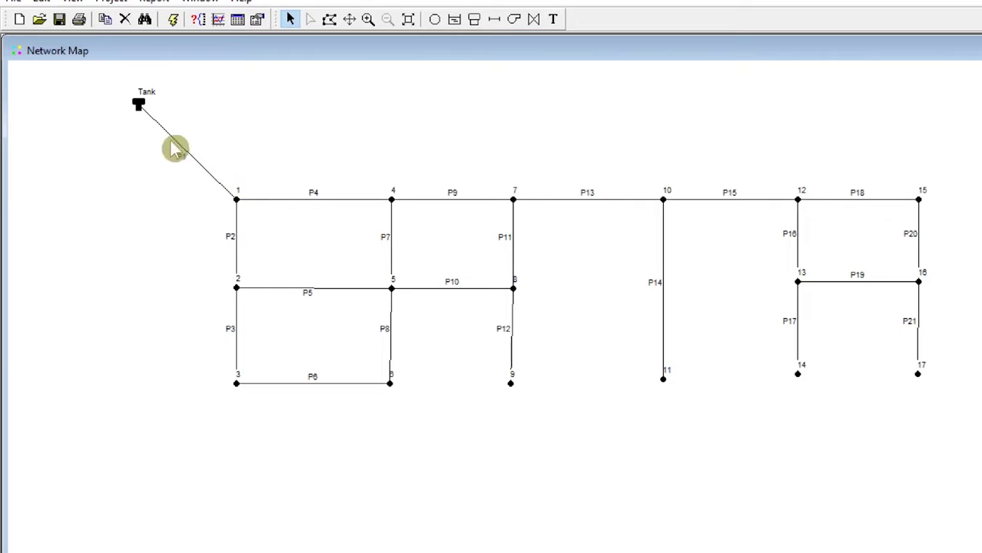
Open the tank's properties and check the Word problem for its elevation, initial level, diameter and height.
double_click(139, 105)
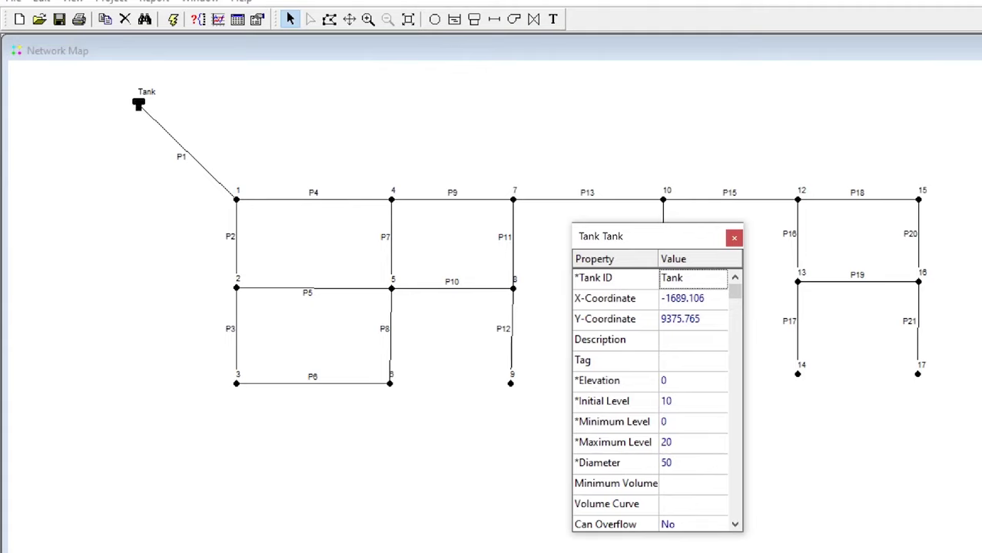
key("alt+Tab")
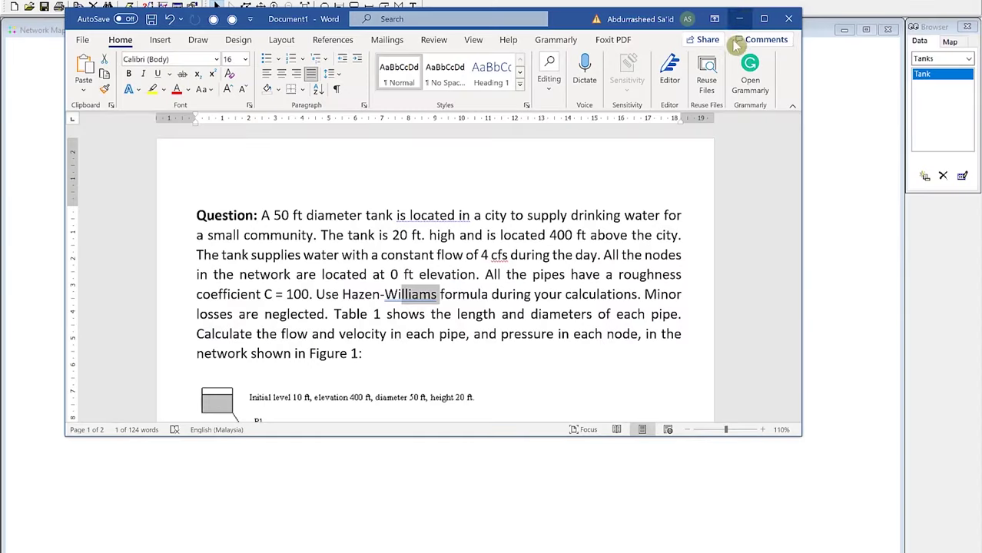
scroll(296, 305, "down", 3)
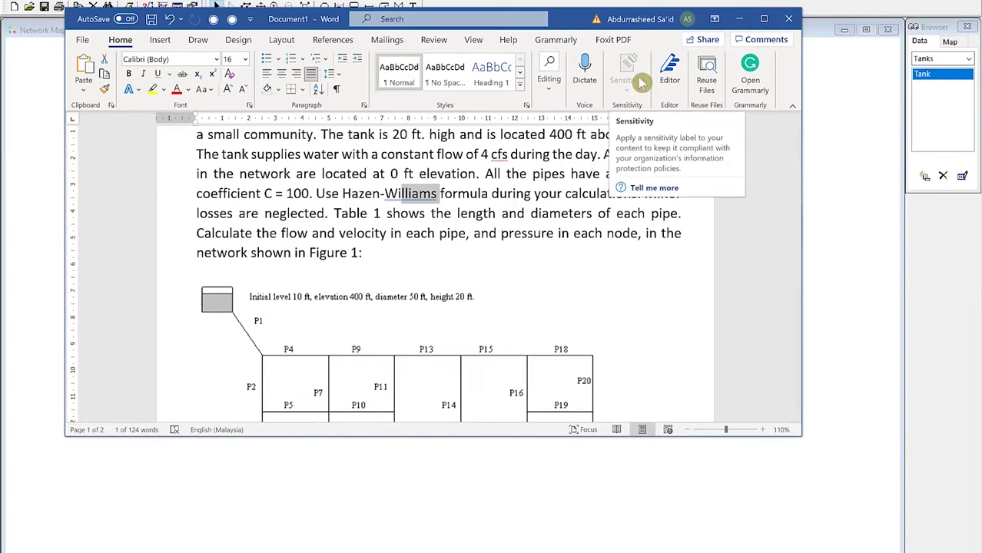
left_click(739, 17)
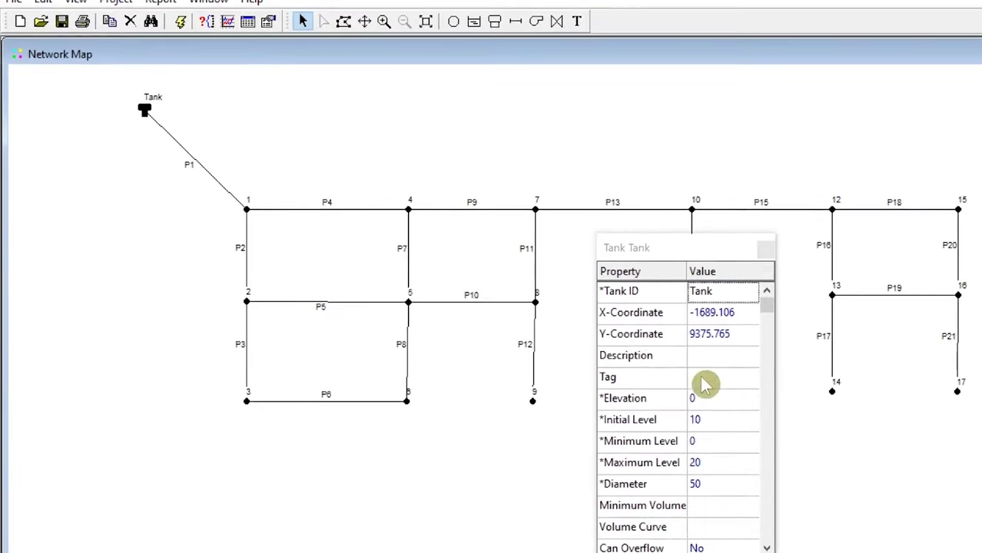
Set the tank's elevation to 400, review its level and diameter values, and close its properties.
left_click(701, 420)
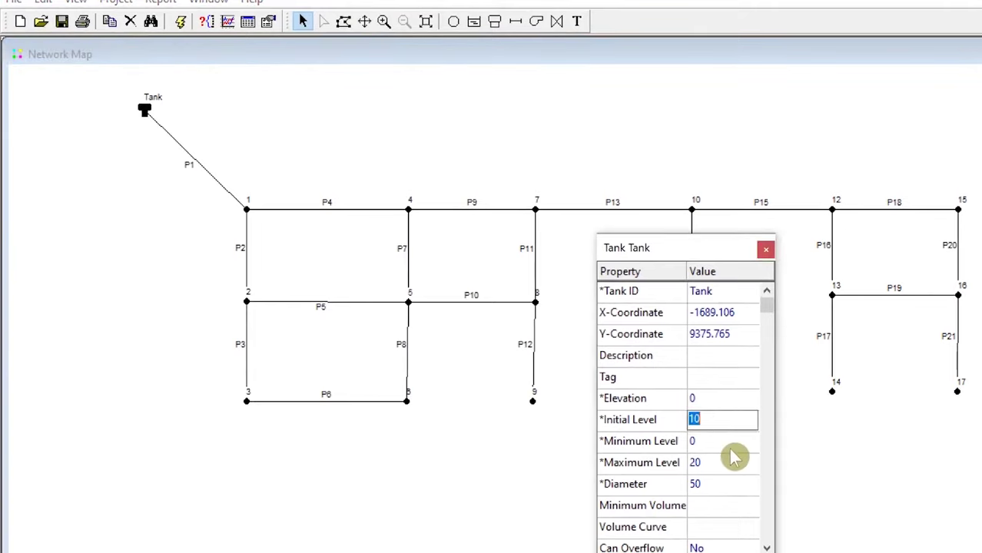
left_click(712, 397)
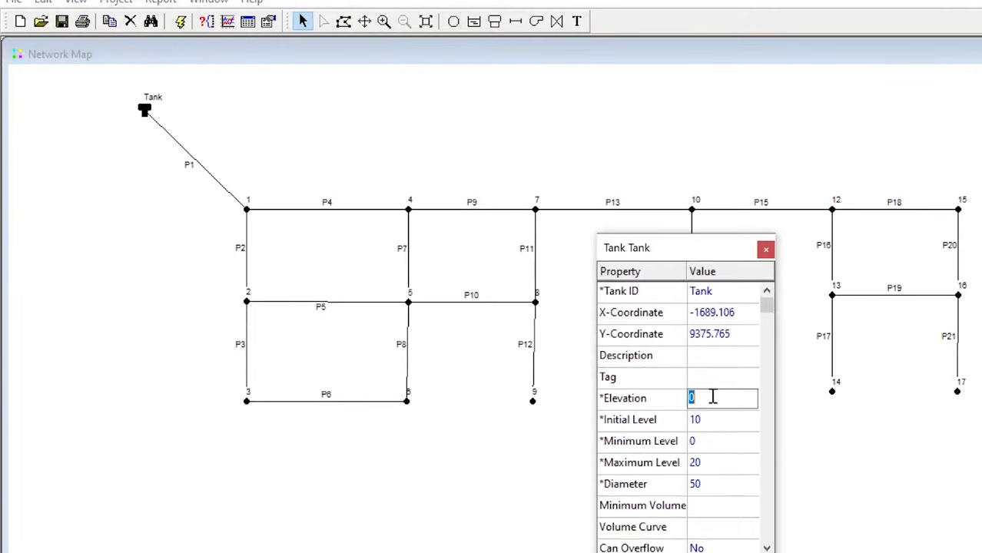
type("400")
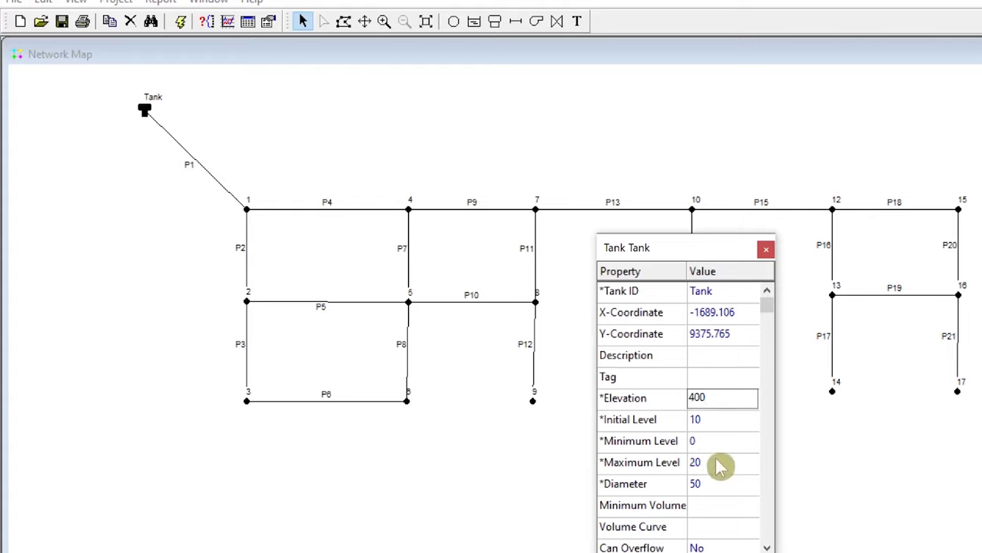
left_click(718, 486)
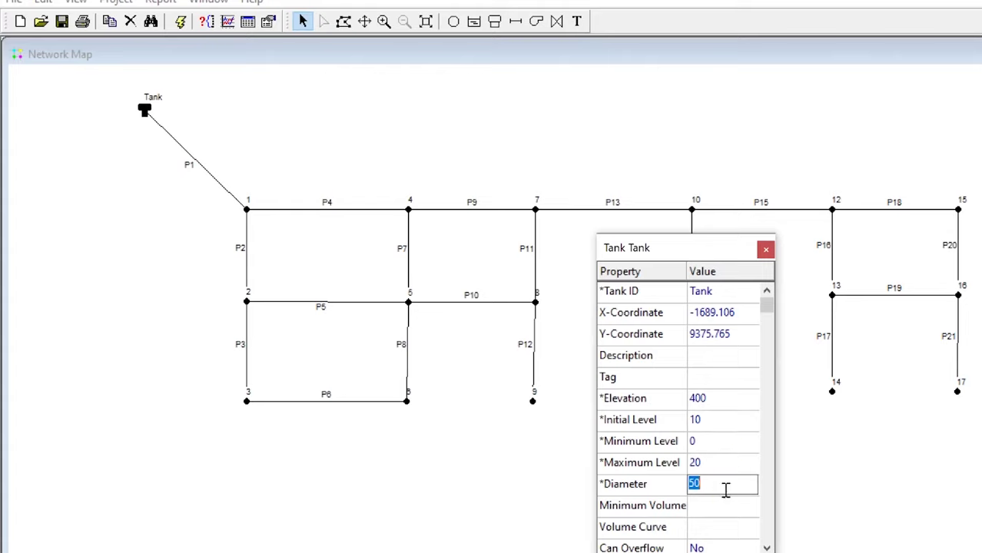
mouse_move(765, 322)
left_mouse_down()
mouse_move(811, 526)
mouse_move(765, 411)
mouse_move(766, 306)
left_mouse_up()
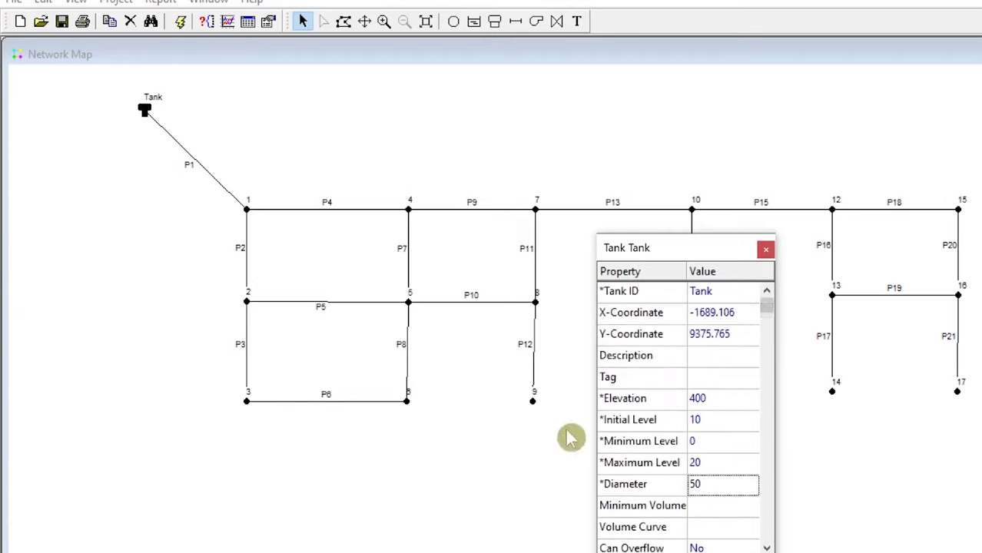
left_click(769, 248)
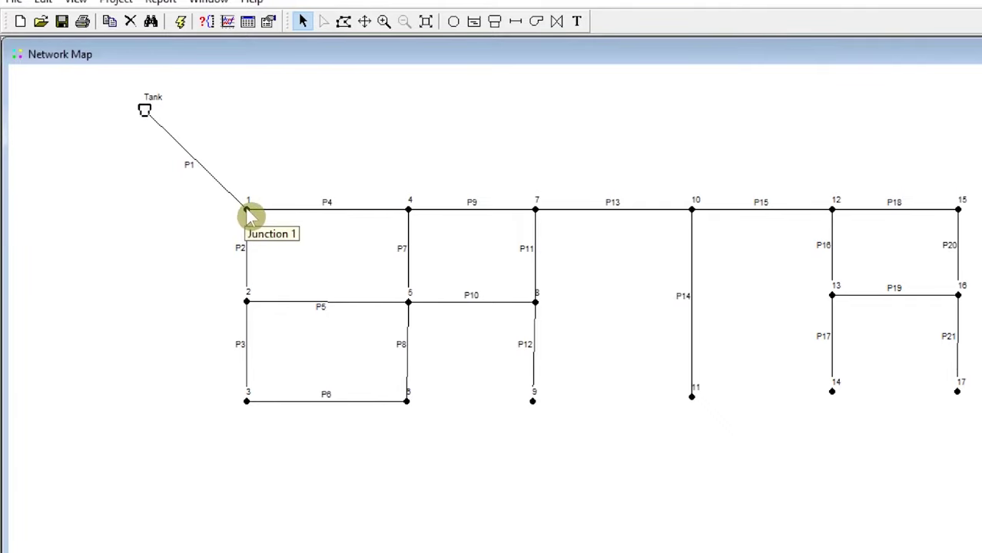
Open junction 1's base demand and check the Word problem for the tank's constant supply flow and the junction's demand.
double_click(246, 209)
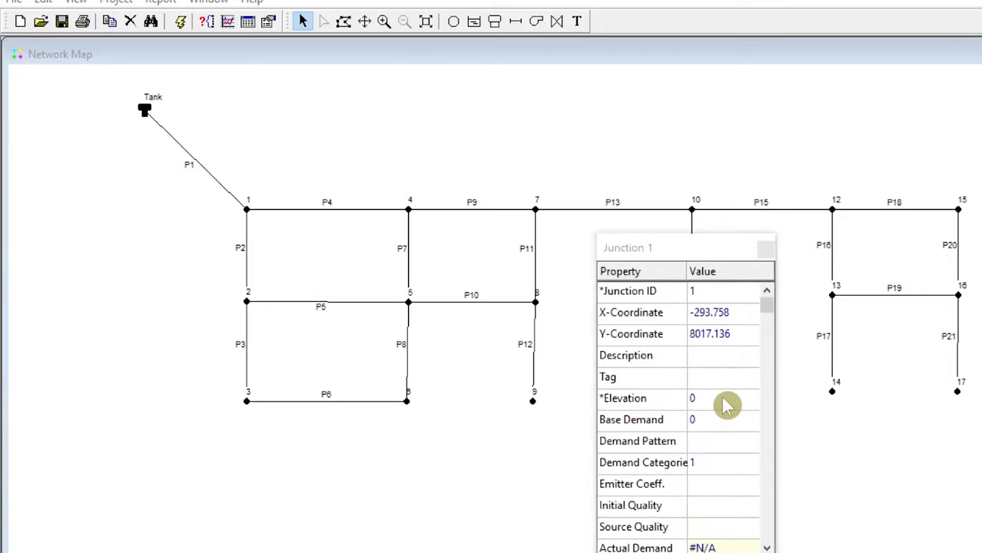
left_click(725, 399)
left_click(724, 421)
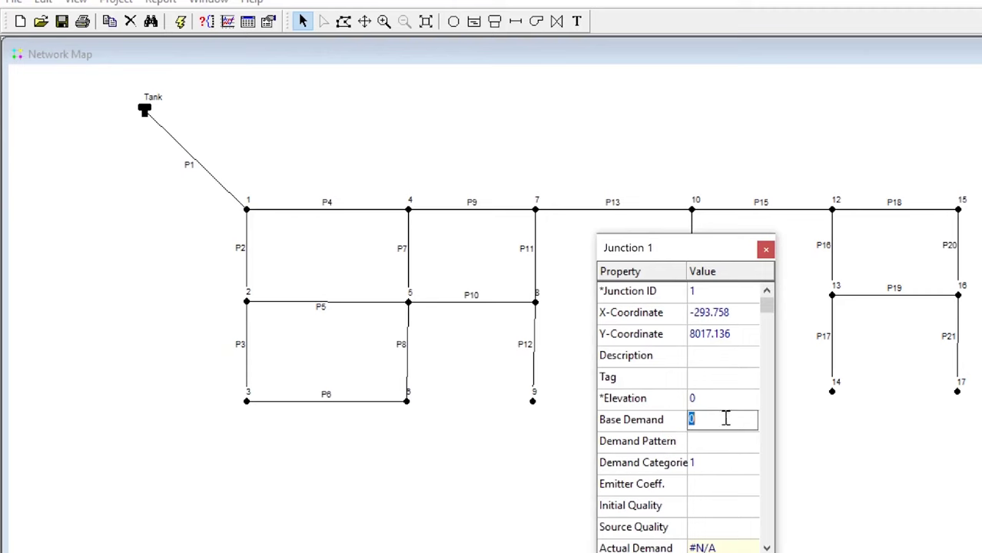
key("alt+Tab")
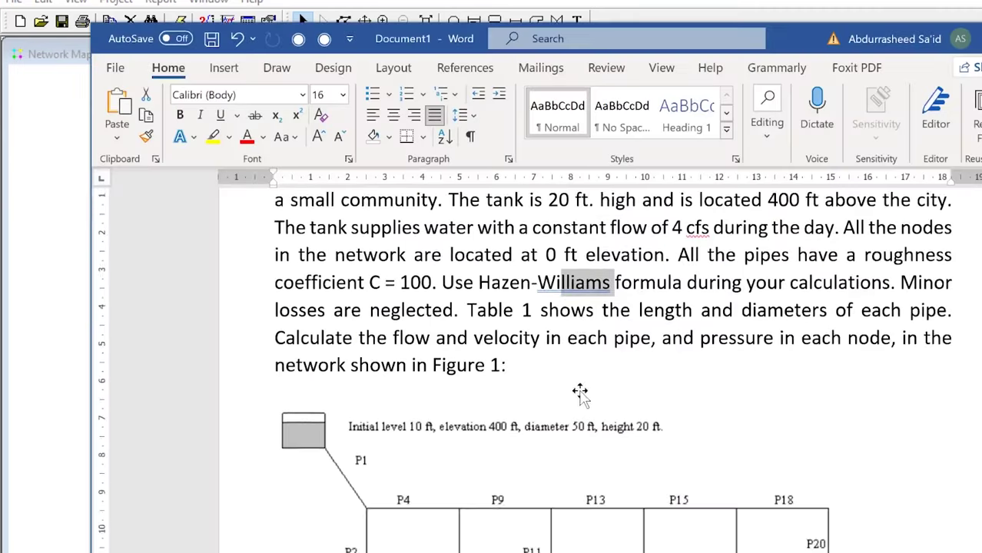
scroll(581, 331, "up", 3)
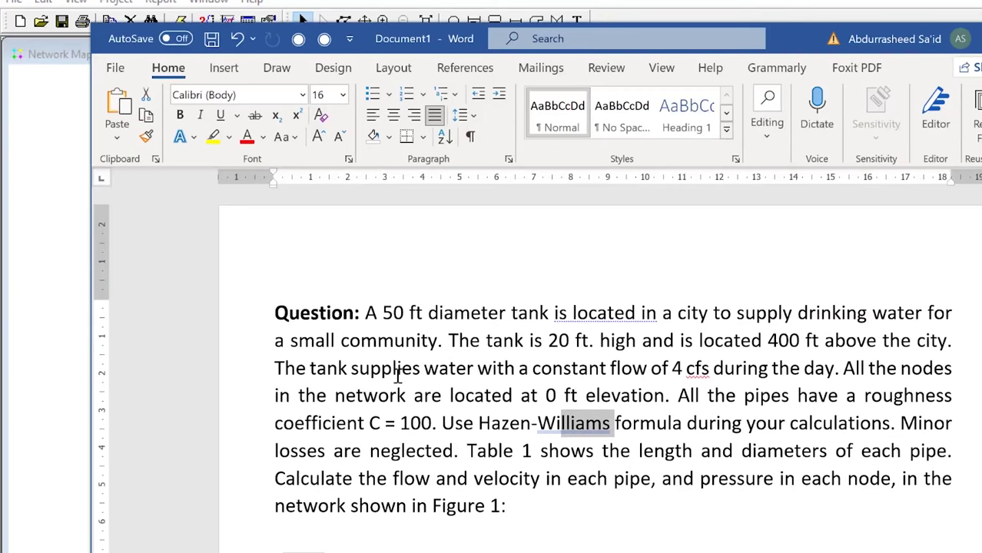
left_click_drag(673, 369, 712, 369)
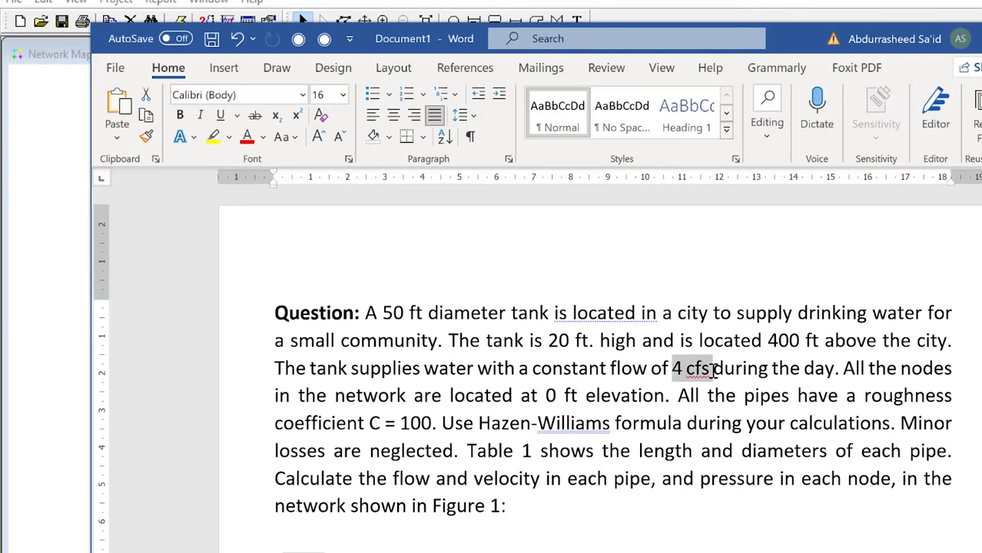
scroll(403, 491, "down", 10)
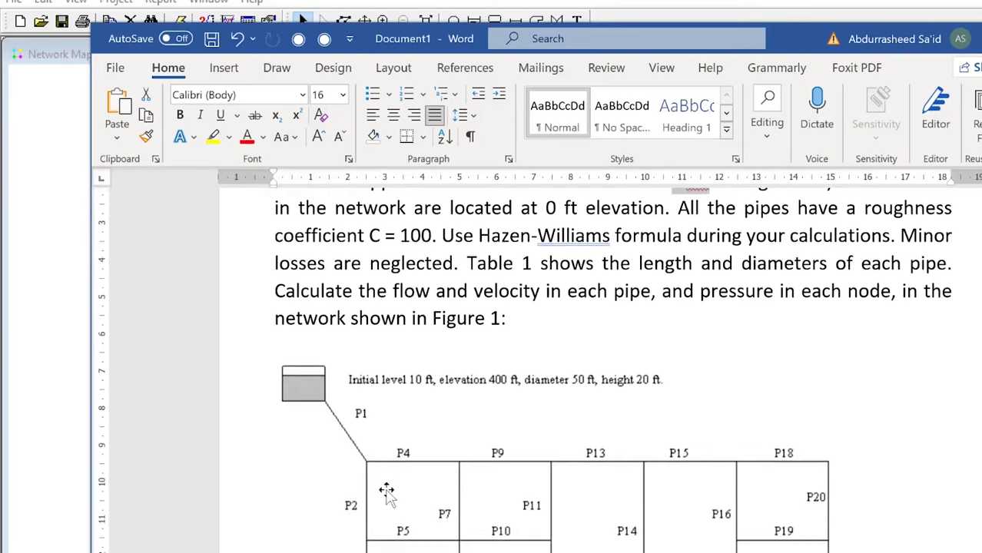
scroll(418, 454, "down", 10)
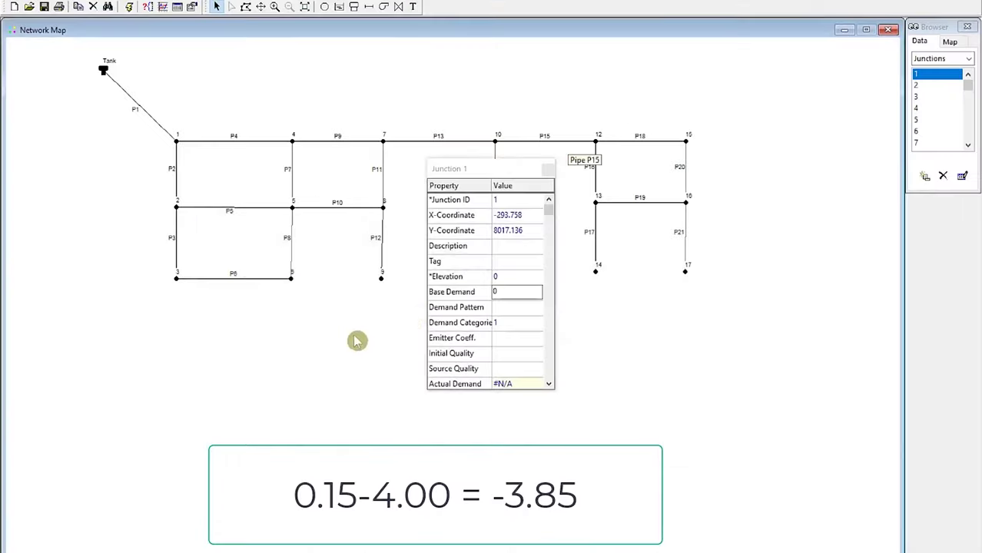
Set junction 1's base demand to -3.85 and close its properties.
left_click(509, 293)
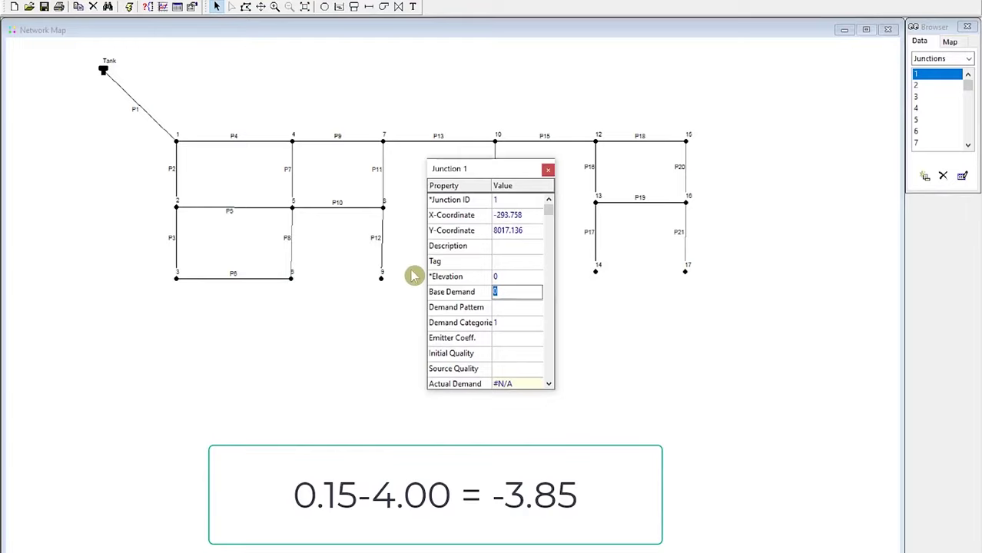
type("-3.85")
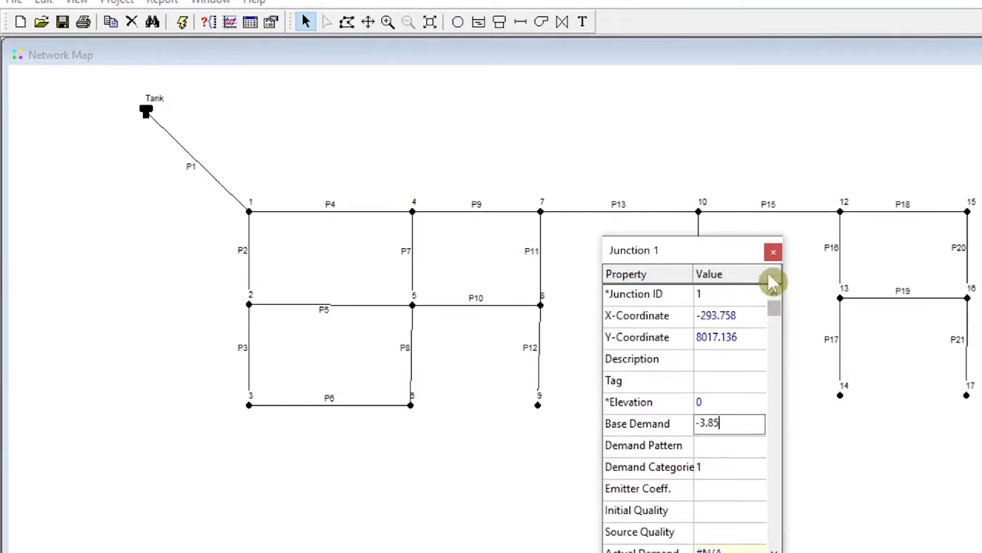
left_click(773, 252)
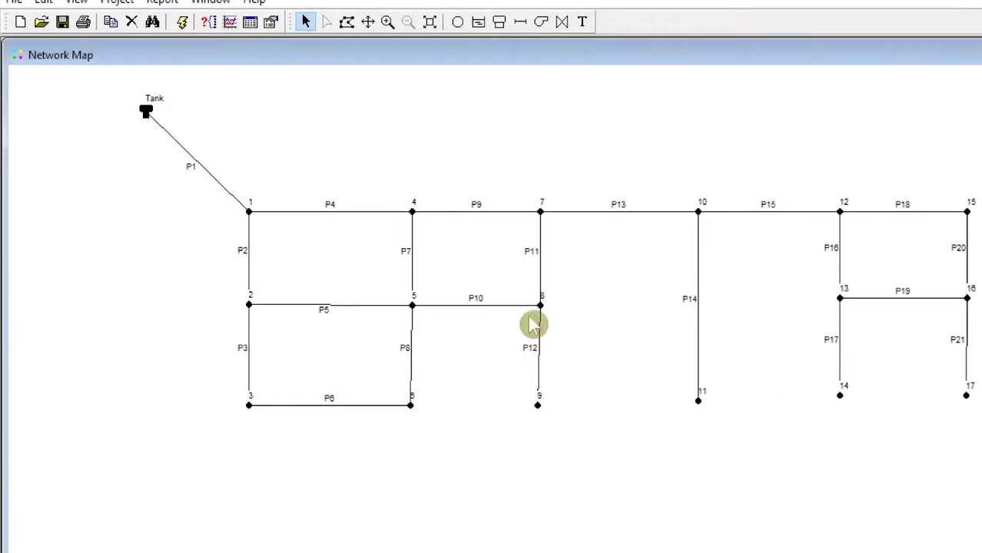
Look up junction 2's demand in the Word water demand figure, set its base demand to 0.18 and close its properties.
double_click(250, 305)
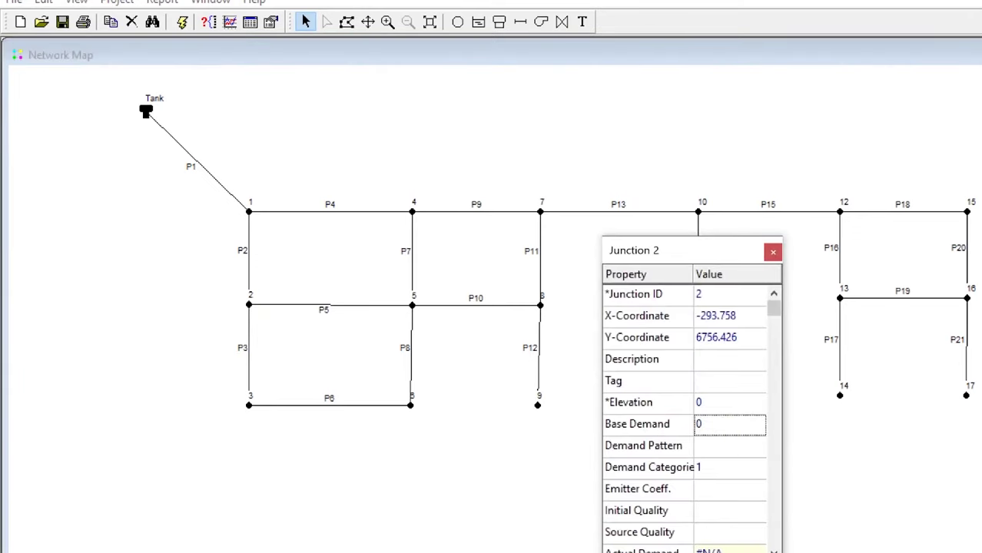
key("alt+Tab")
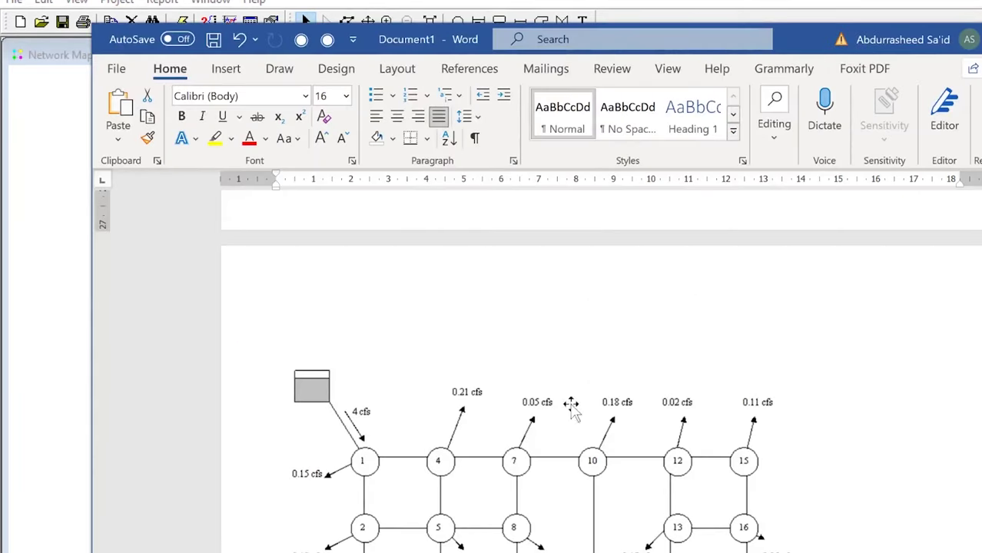
scroll(377, 486, "down", 3)
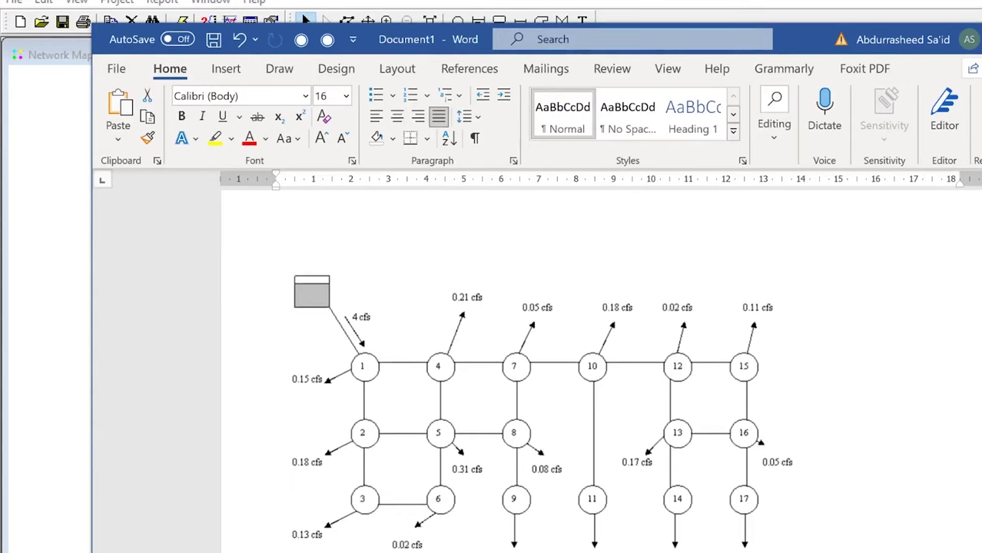
key("alt+Tab")
type(".18")
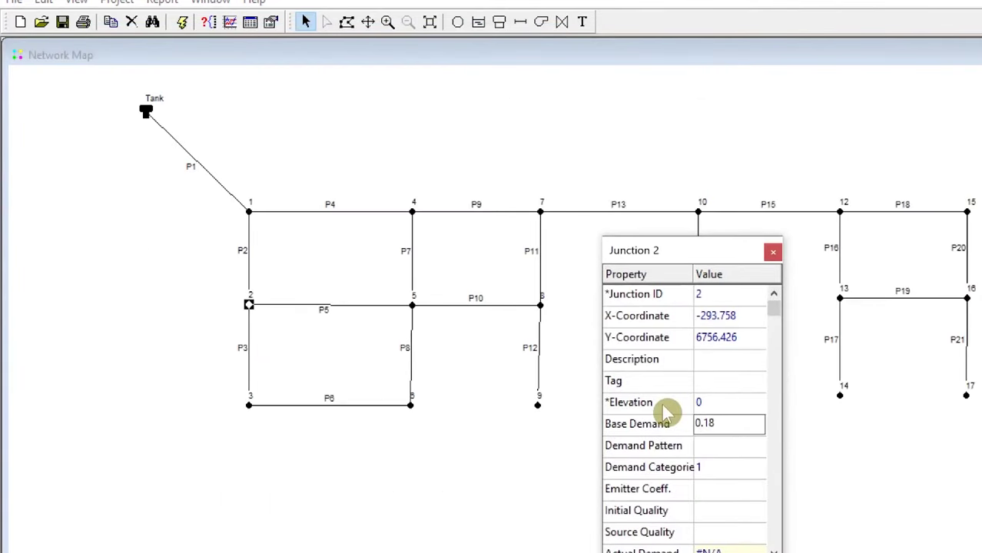
left_click(773, 252)
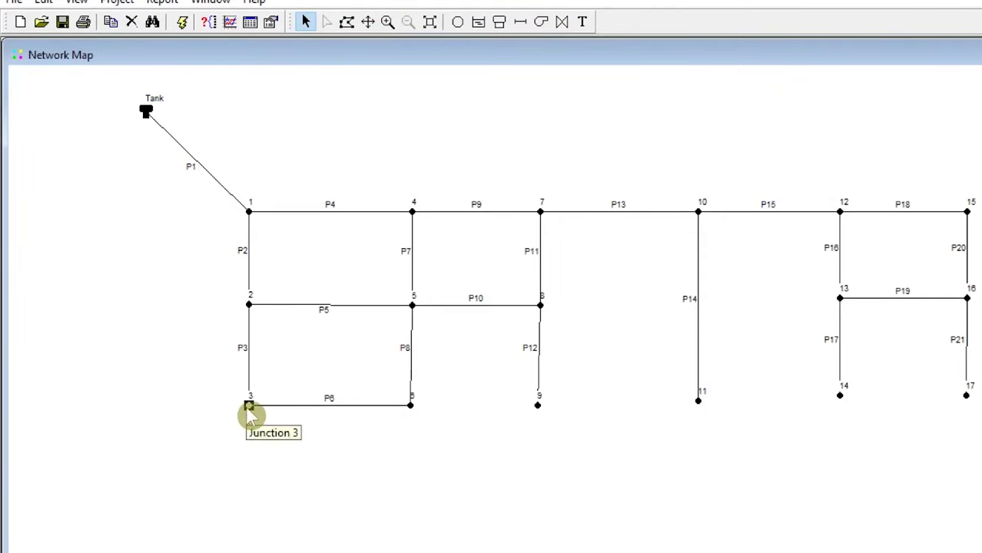
Set junction 3's base demand to 0.13 and close its properties.
double_click(249, 405)
left_click(716, 423)
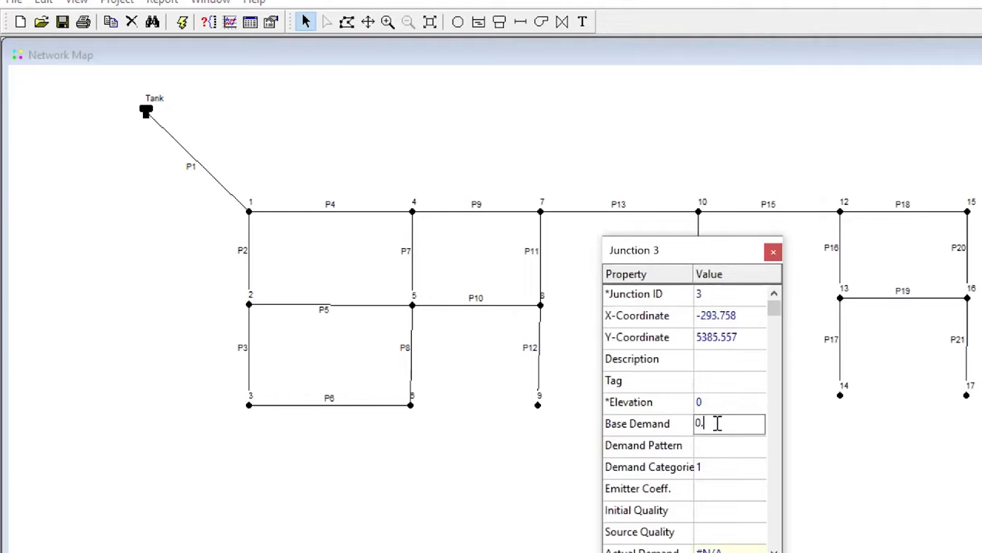
type("0.13")
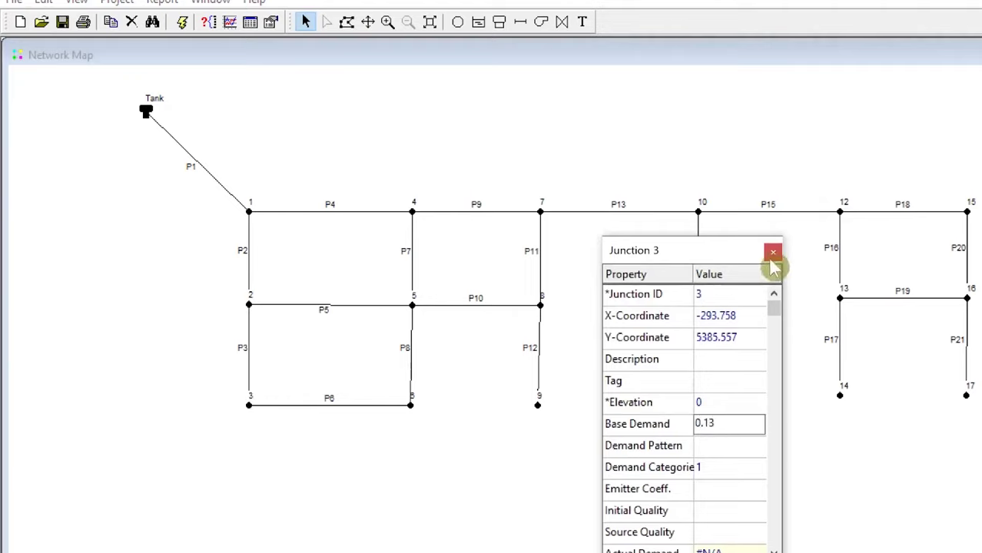
left_click(772, 252)
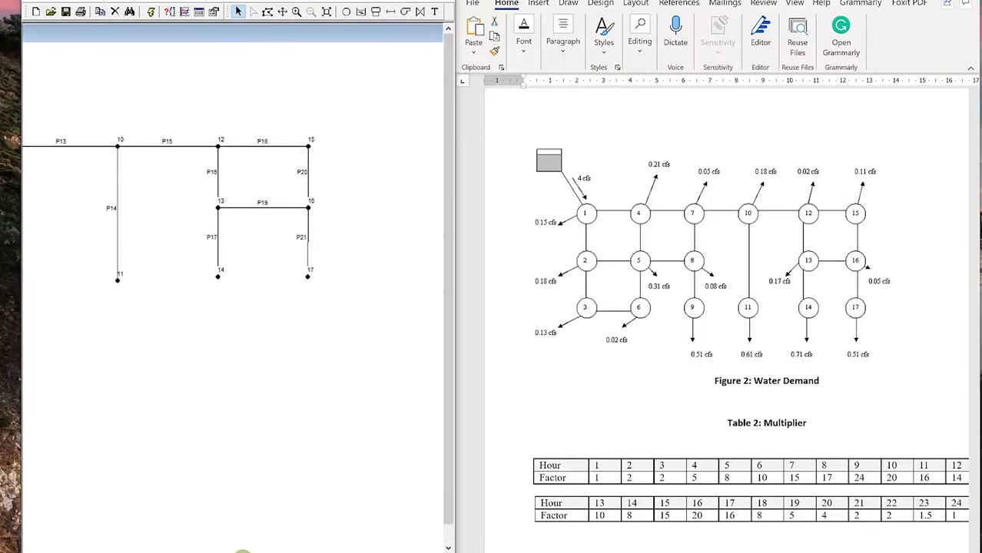
Examine the length, diameter and roughness properties of pipes P1, P5 and P6, closing each pipe's properties after checking.
left_click_drag(242, 552, 214, 550)
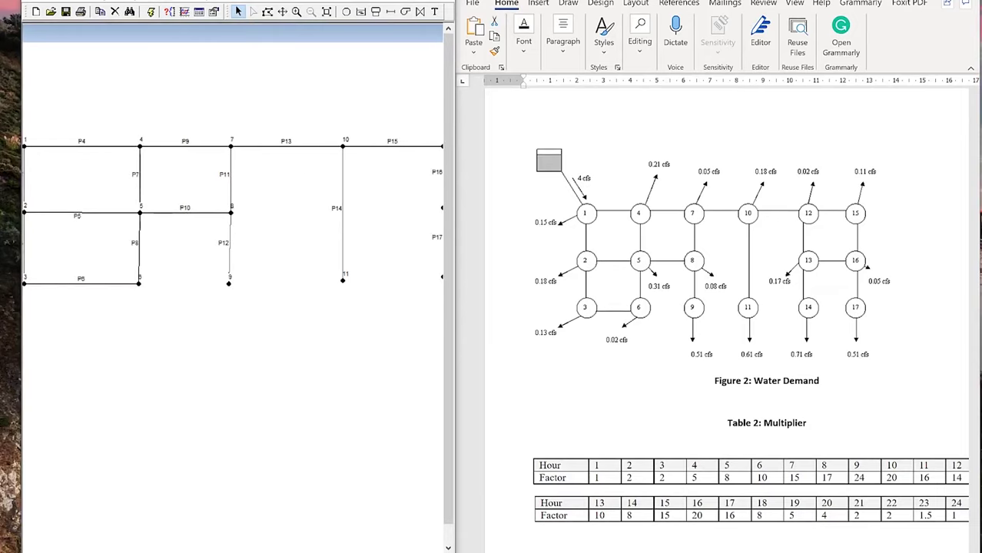
left_click_drag(181, 551, 172, 551)
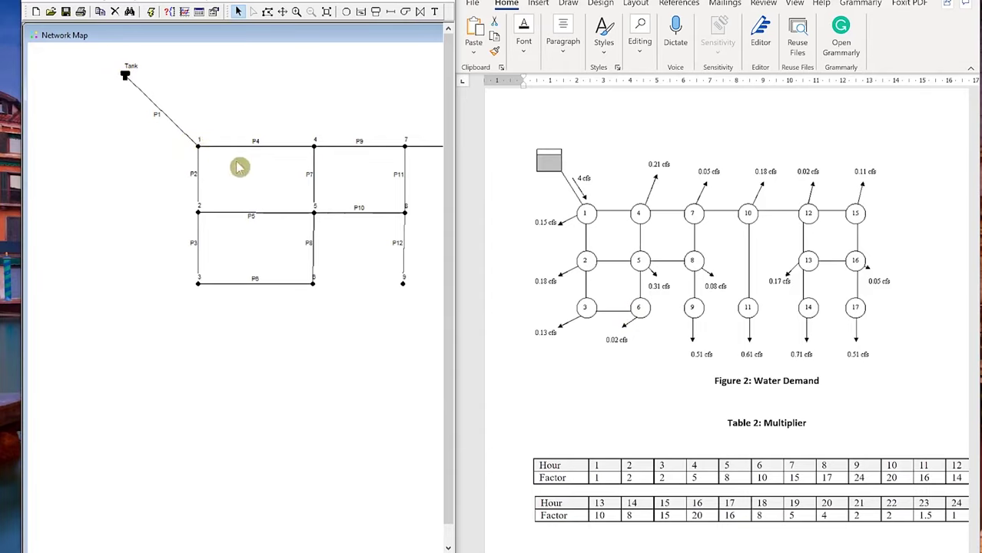
double_click(169, 118)
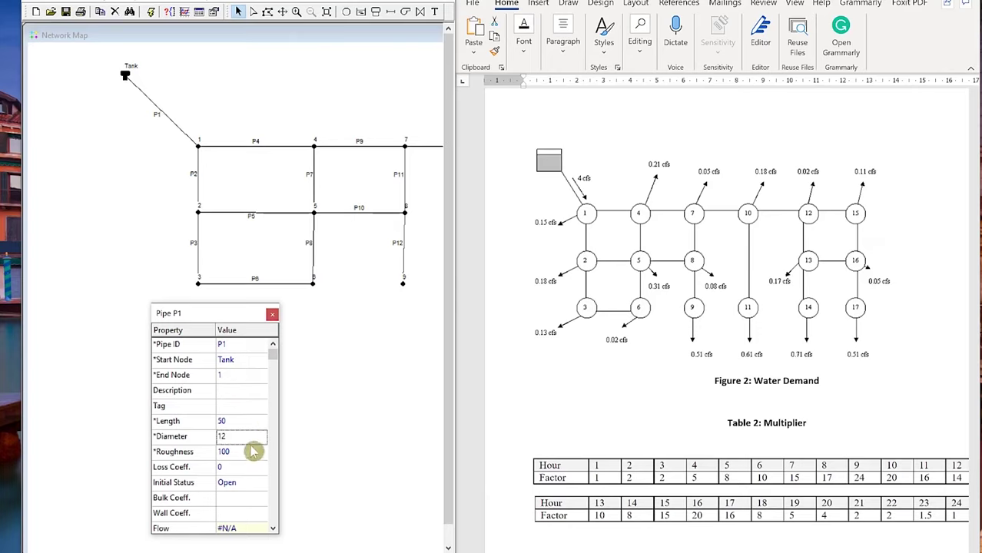
left_click(271, 314)
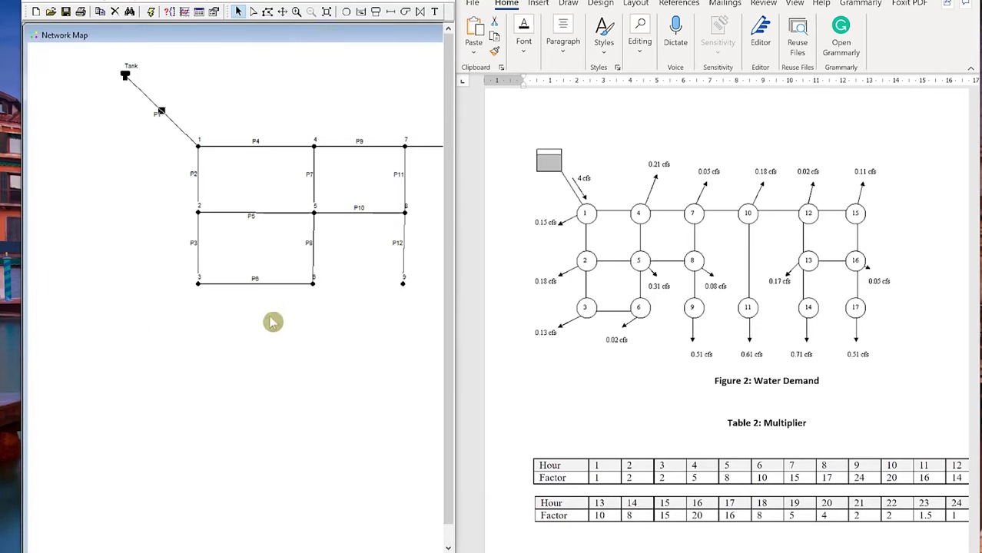
double_click(267, 217)
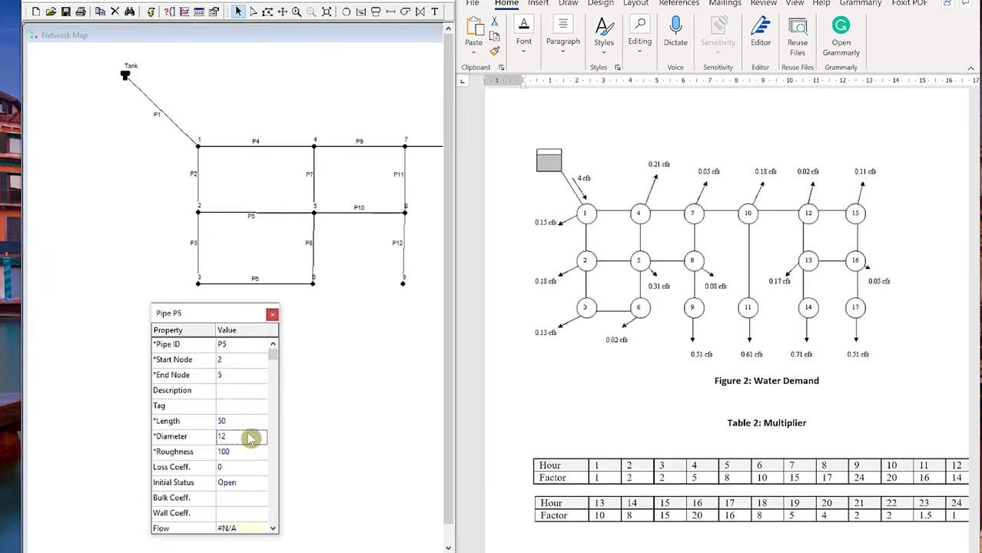
left_click(272, 314)
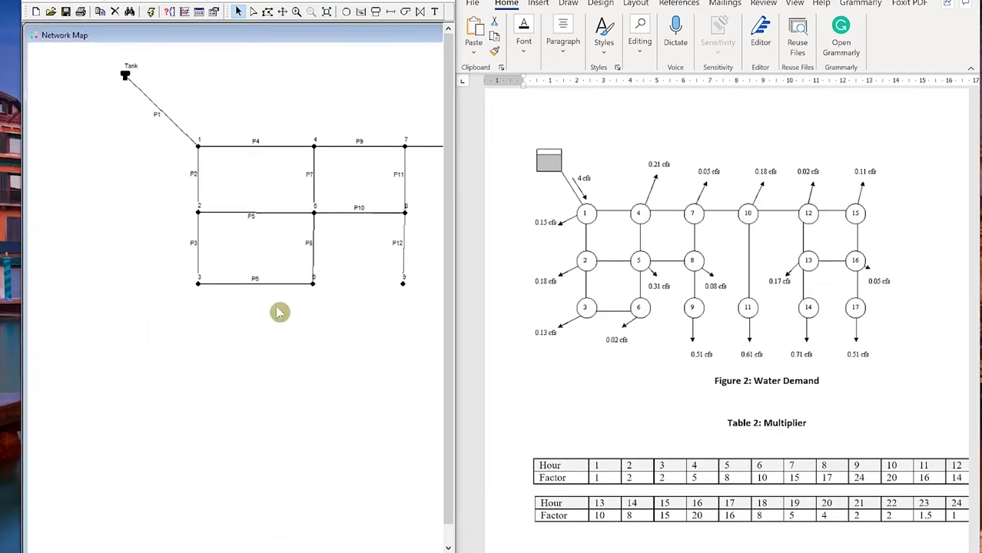
double_click(280, 286)
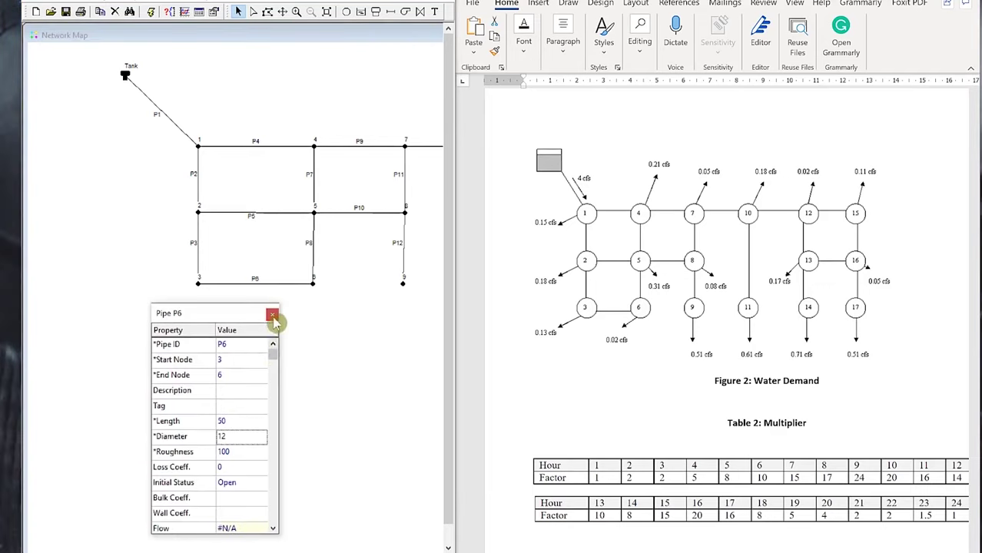
left_click(273, 315)
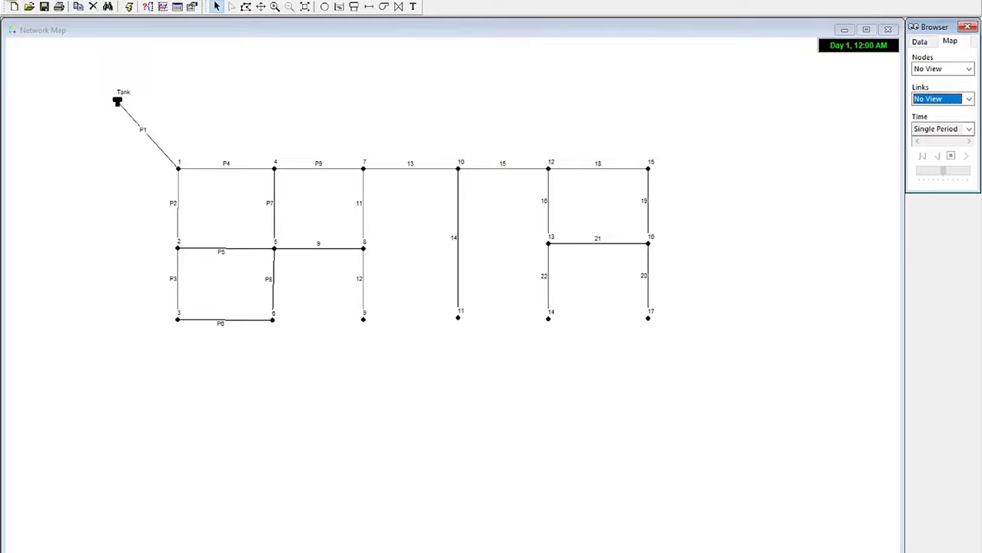
Save the project as a network file named Water supply 1 in the Epanet videos folder.
left_click(10, 0)
mouse_move(24, 69)
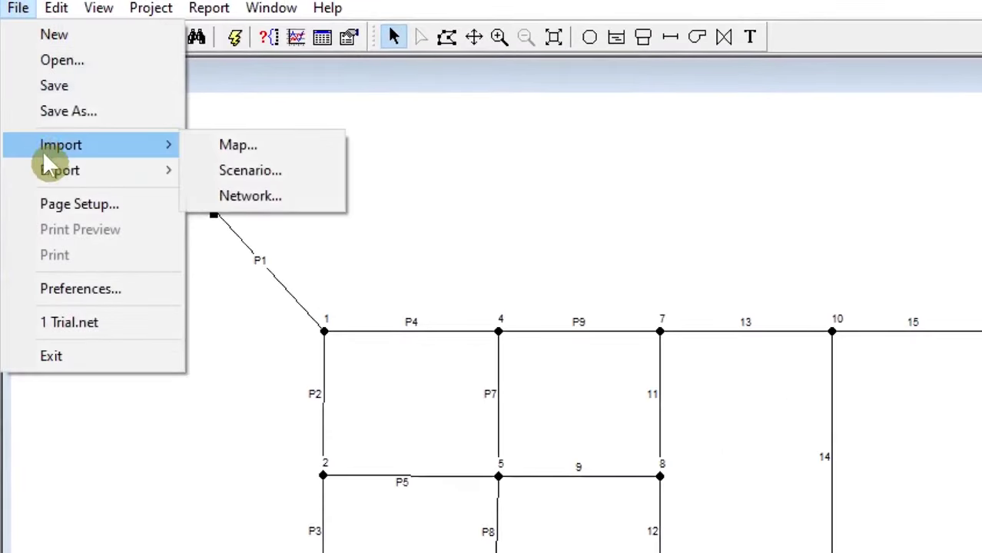
left_click(66, 117)
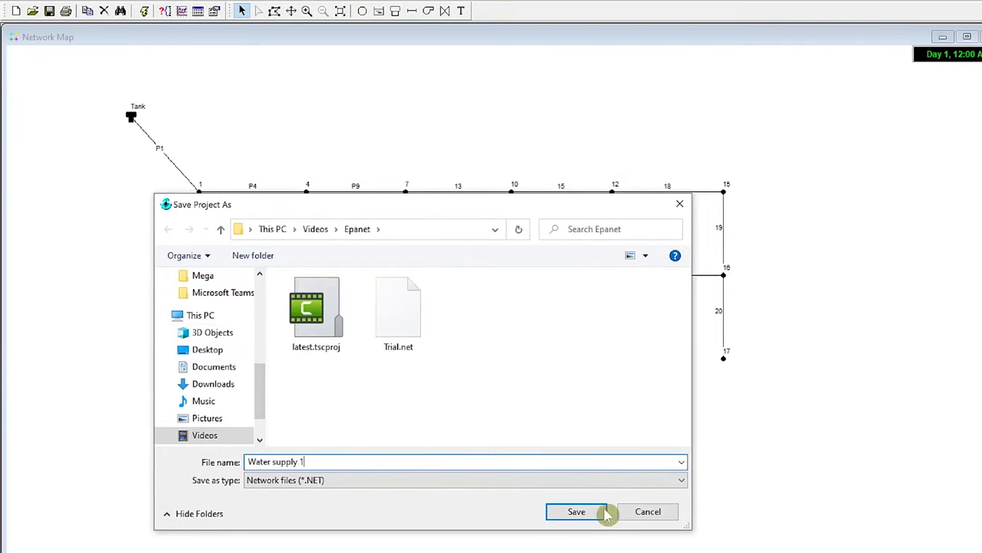
left_click(578, 512)
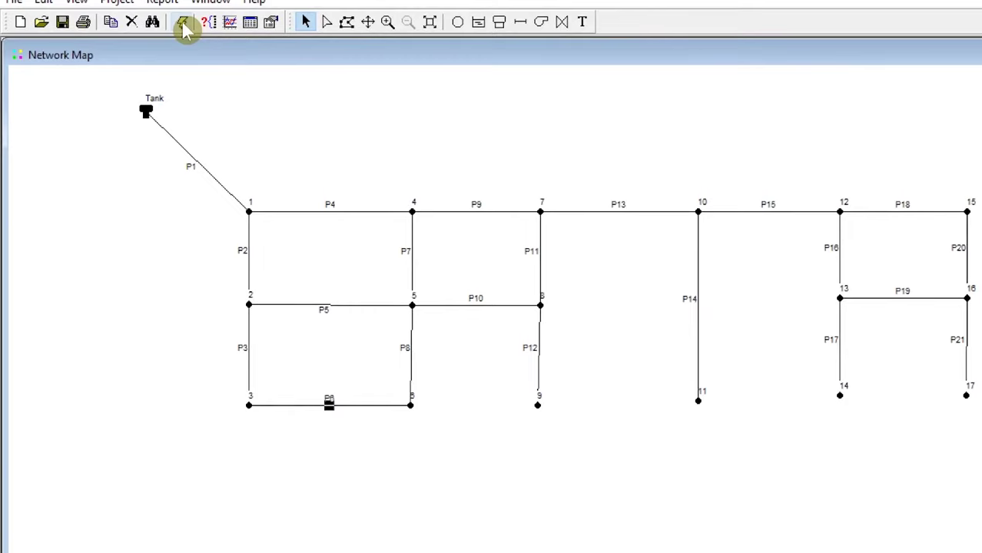
Run the hydraulic analysis, dismiss the run status and display Pressure for the nodes on the network map.
left_click(183, 23)
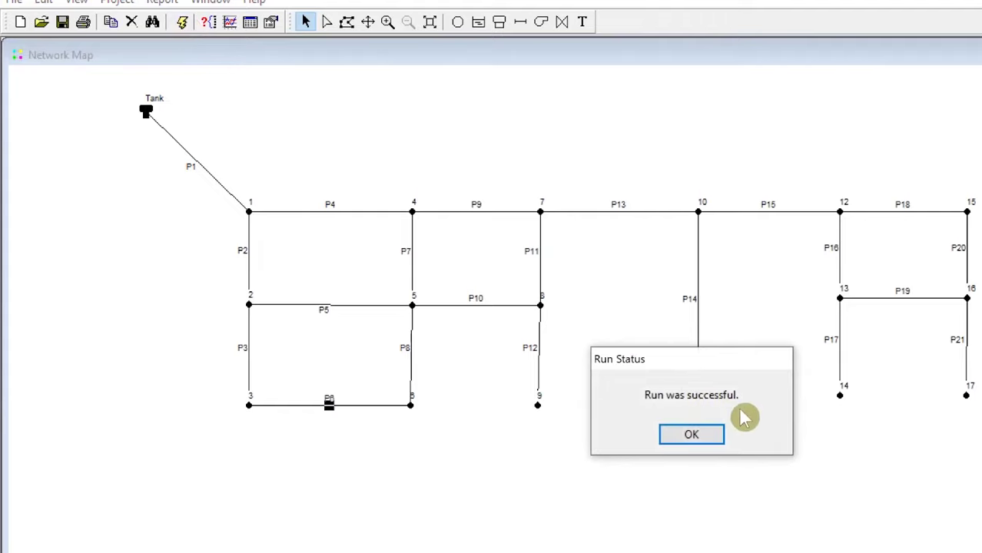
left_click(693, 437)
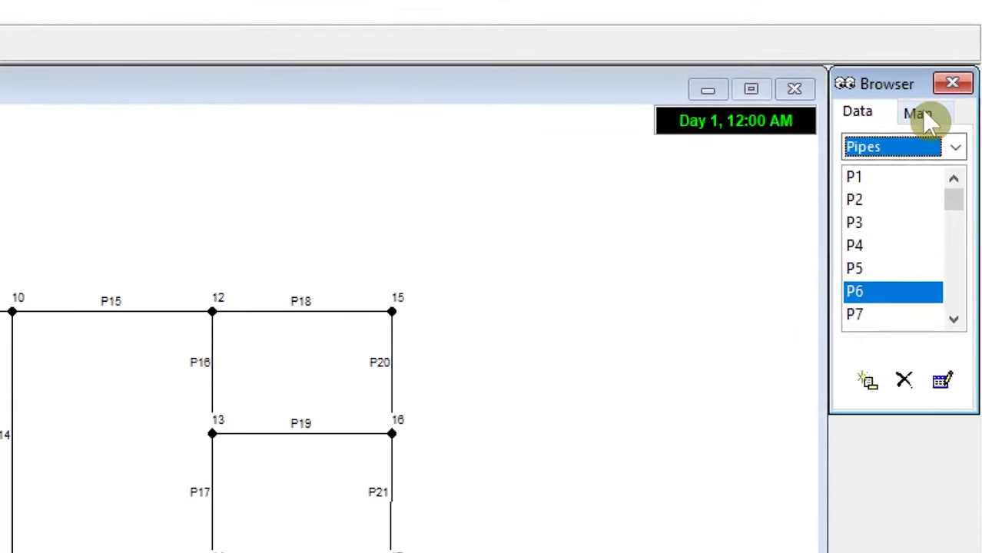
left_click(924, 115)
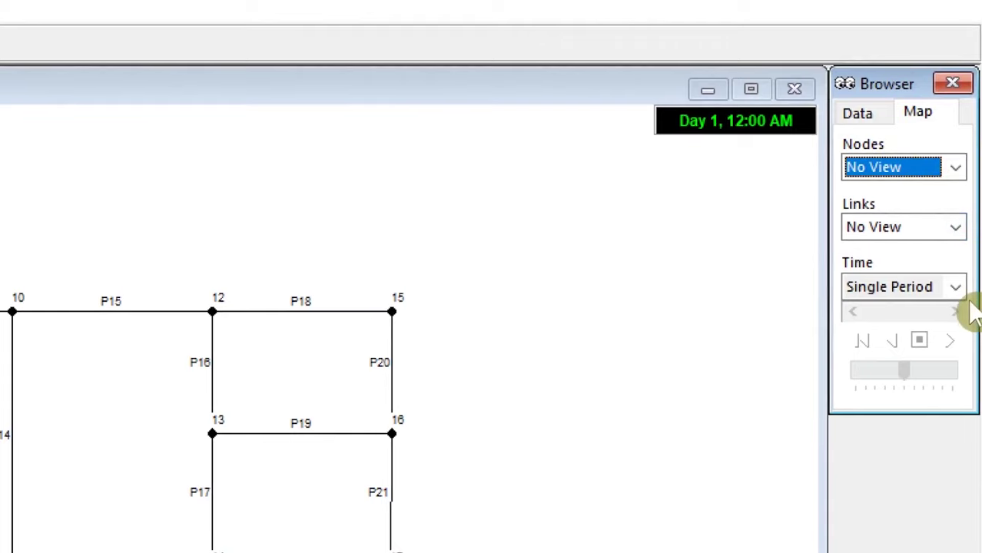
left_click(957, 167)
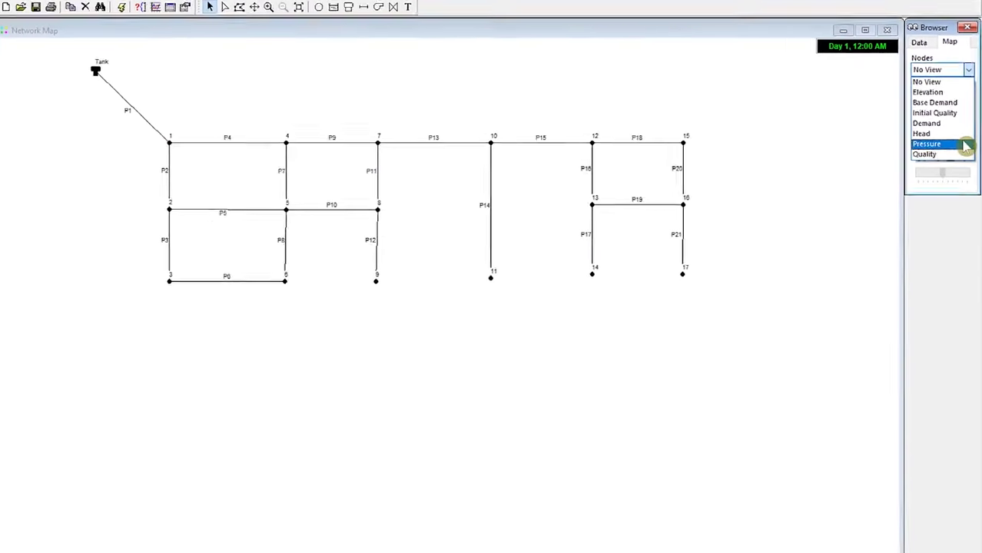
left_click(965, 146)
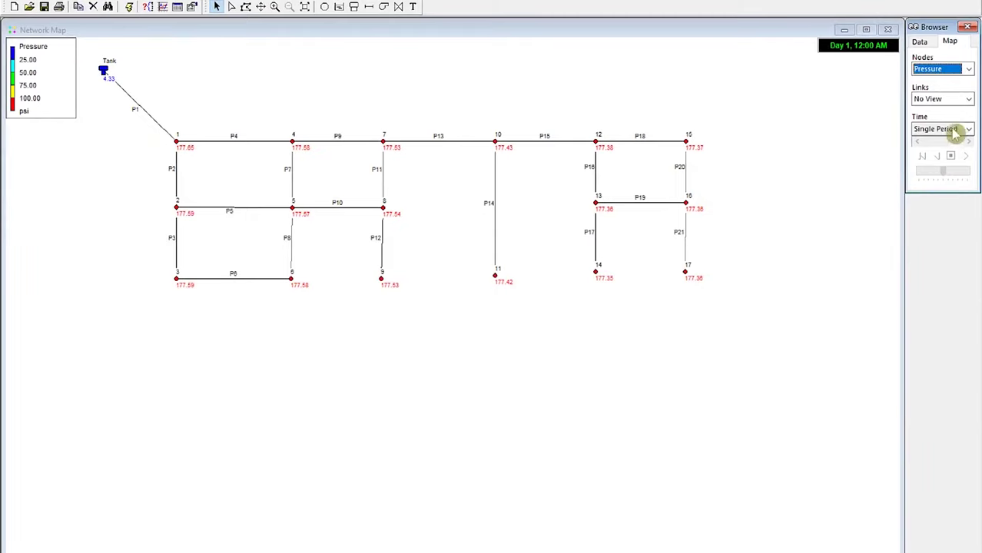
Display Velocity for the links on the network map and examine it against the legend.
left_click(969, 100)
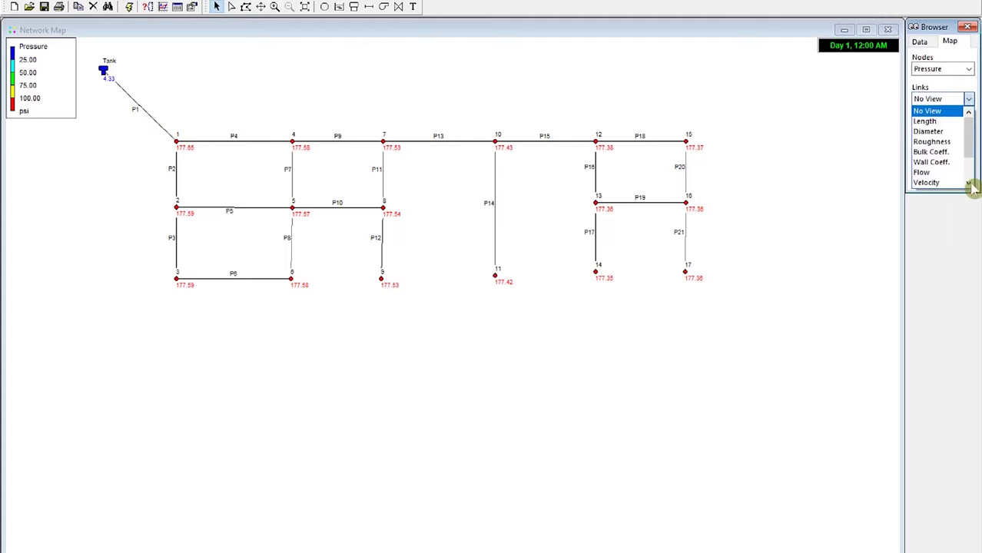
left_click(930, 183)
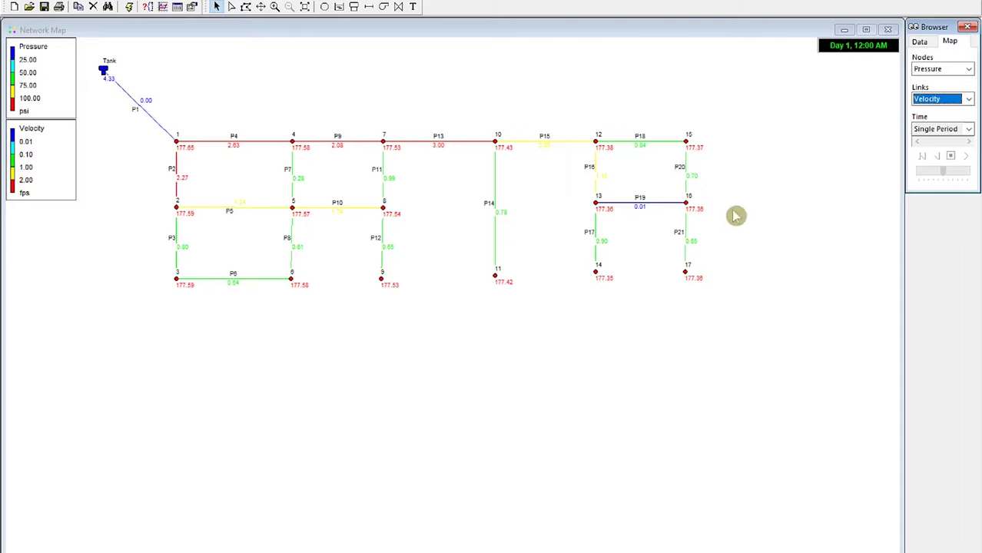
mouse_move(169, 129)
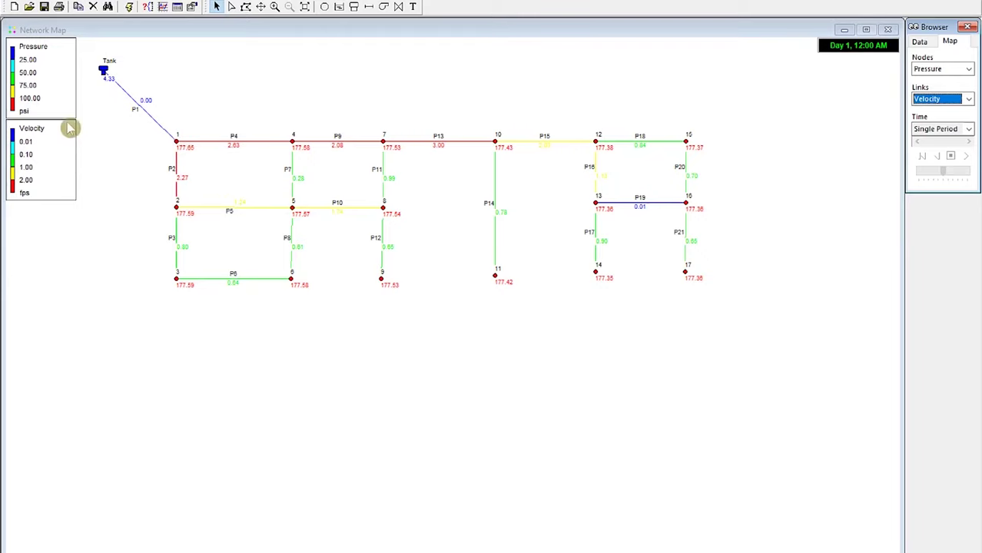
Display Flow for the links to examine the pipe flows, and return the link view to Velocity.
left_click(969, 99)
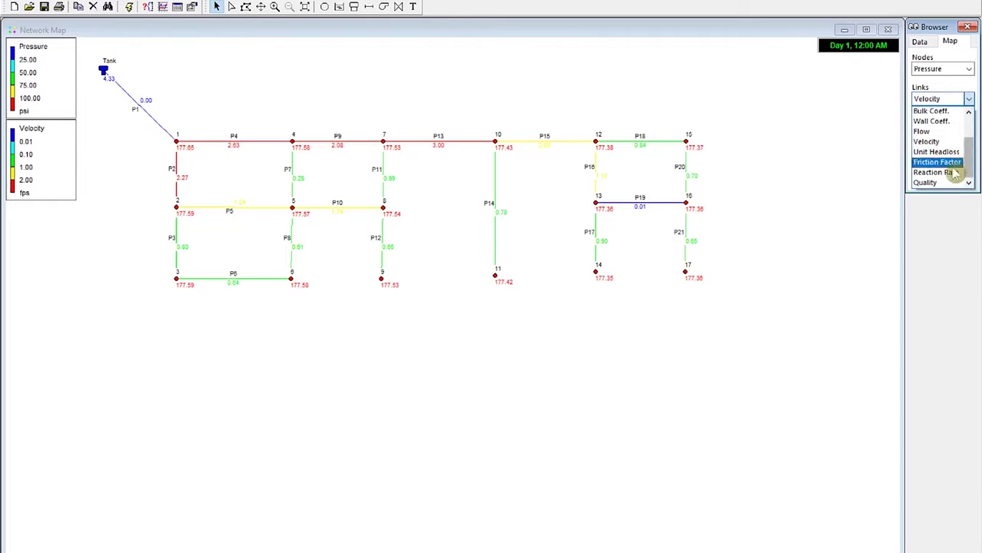
left_click(926, 132)
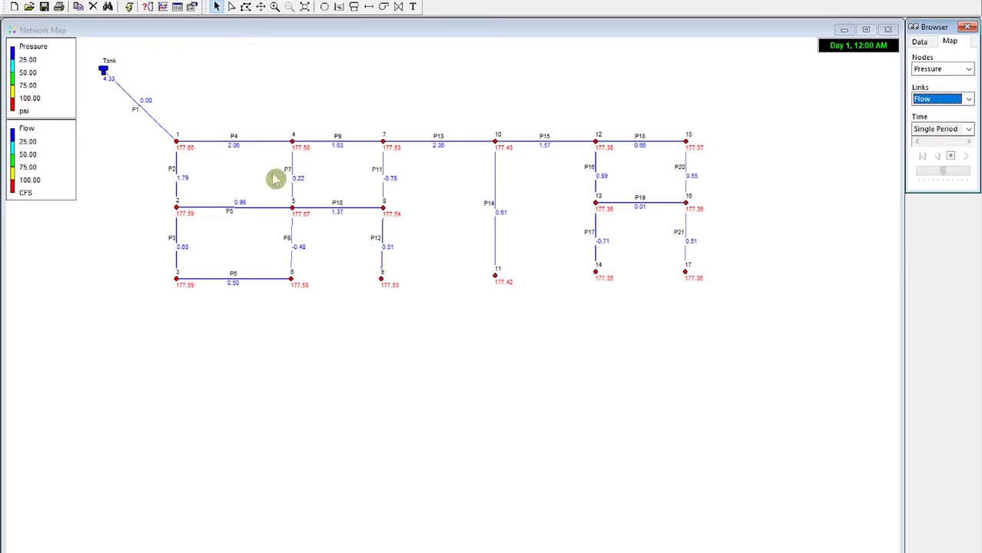
left_click(971, 102)
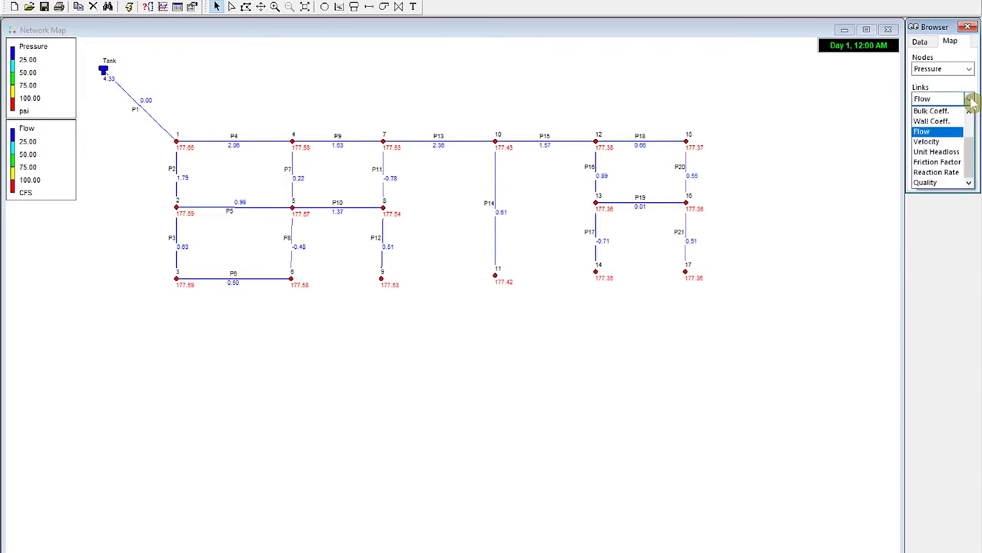
left_click(952, 202)
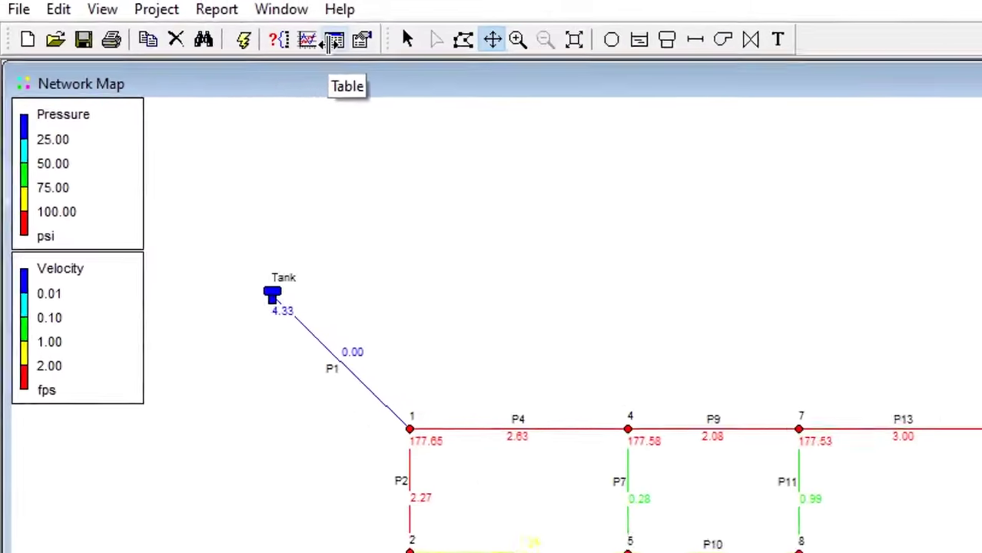
Create a results table of the network nodes, read demand, head and pressure for each junction, and close the table.
left_click(333, 41)
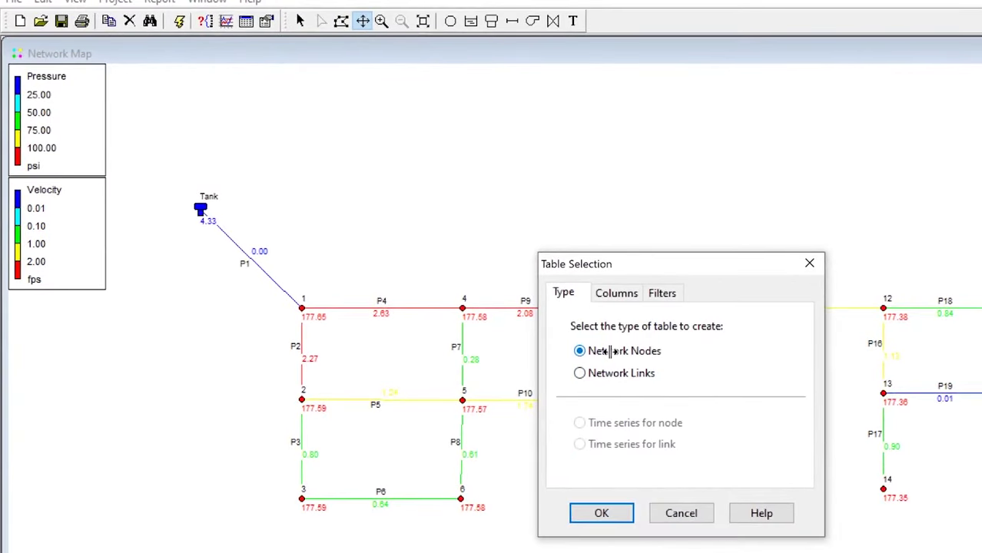
left_click(601, 513)
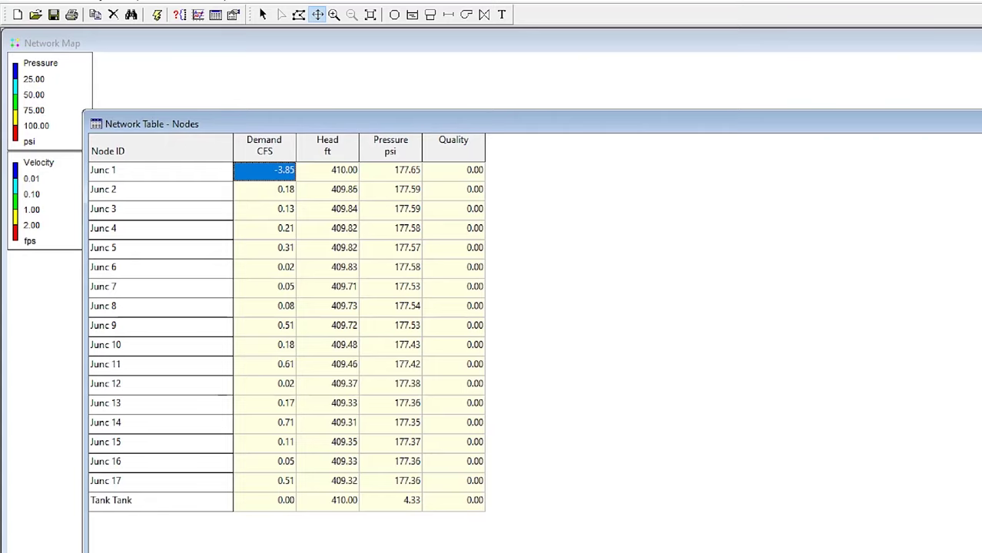
left_click(926, 115)
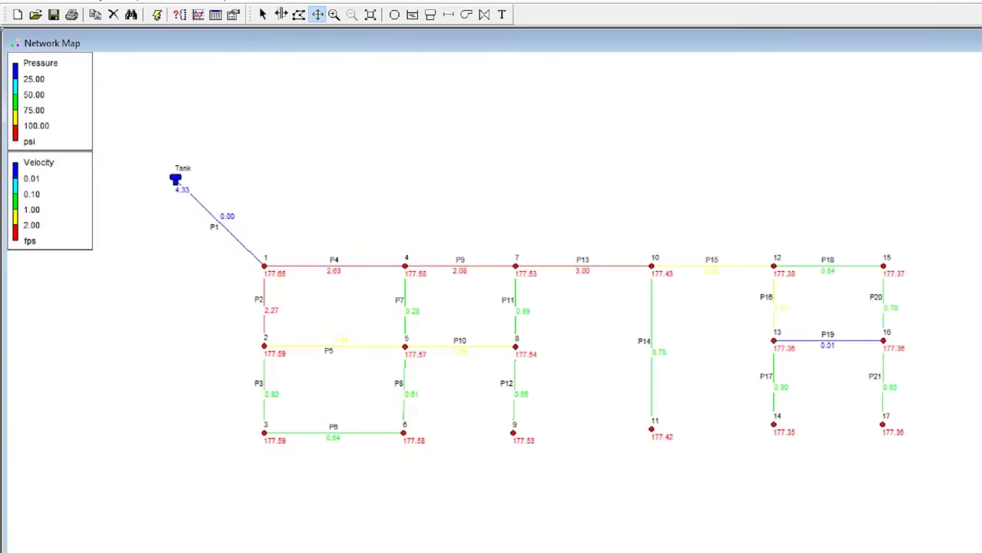
Create a results table of the network links and read the flow, velocity and unit headloss of each pipe.
left_click(215, 14)
left_click(557, 322)
left_click(528, 445)
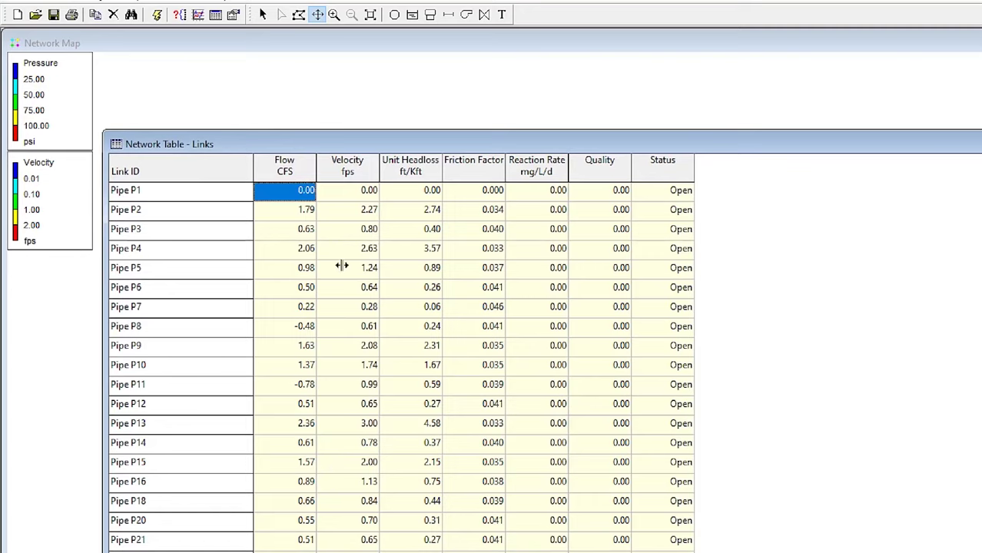
left_click_drag(404, 139, 432, 491)
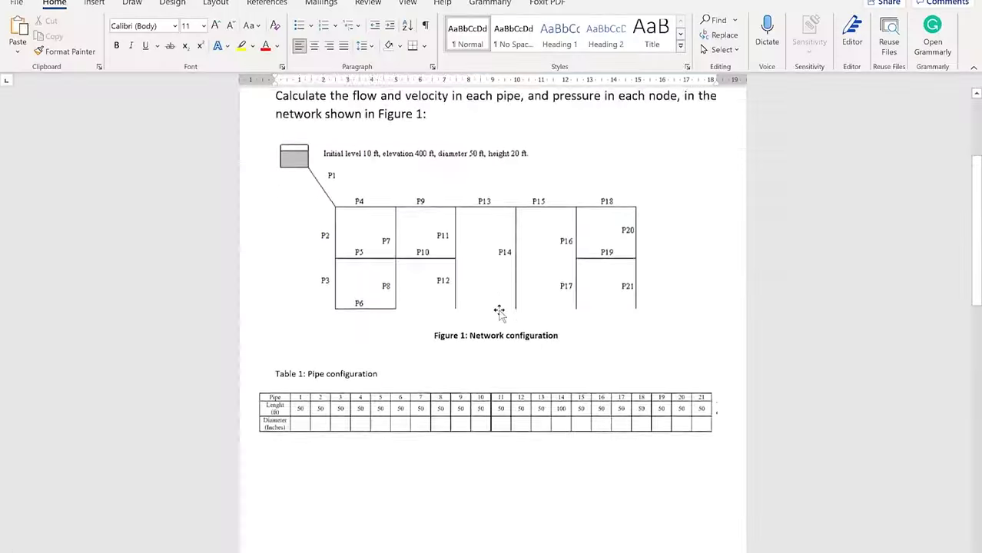
Consult the Word problem's water demand figure and multiplier table, and add a time pattern in EPANET with the description Variations.
scroll(501, 309, "down", 10)
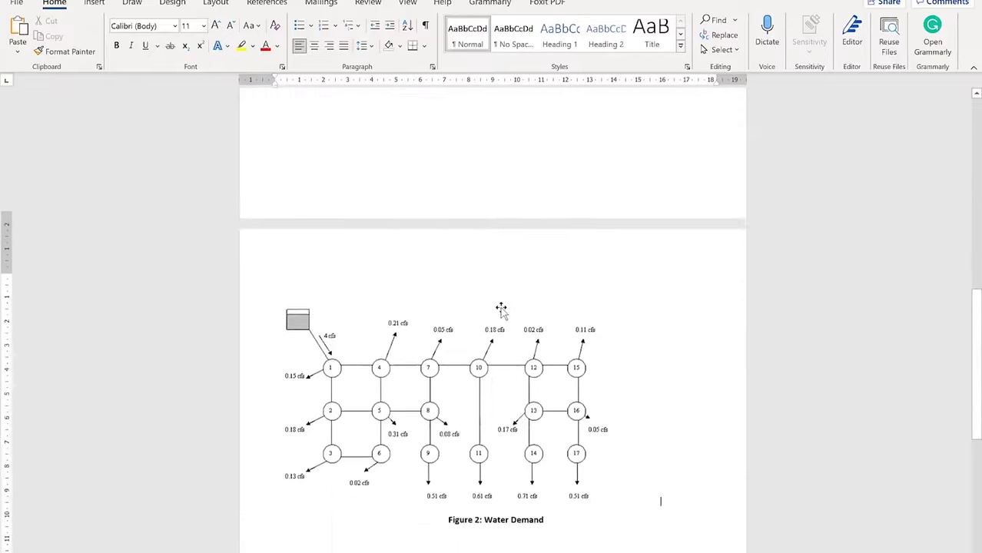
scroll(501, 309, "down", 4)
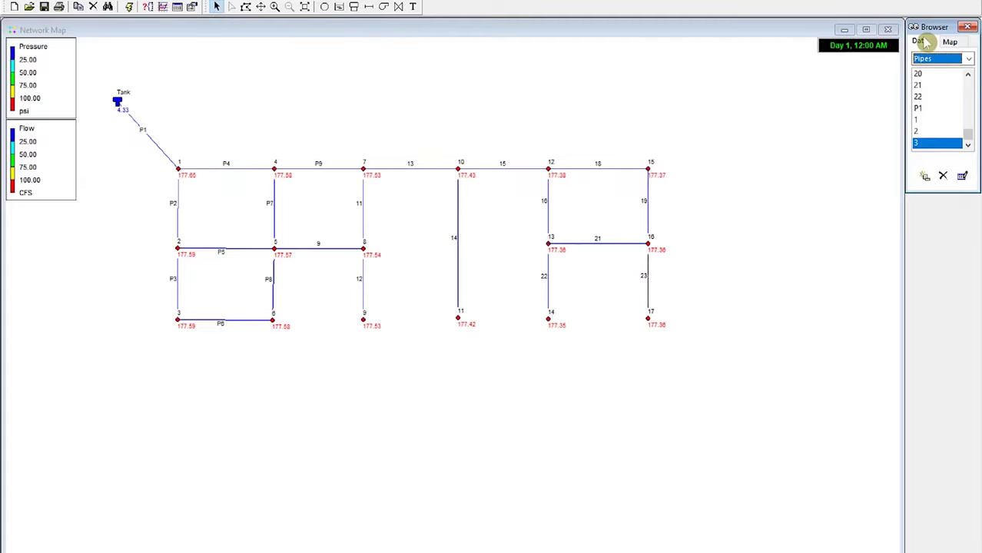
left_click(926, 59)
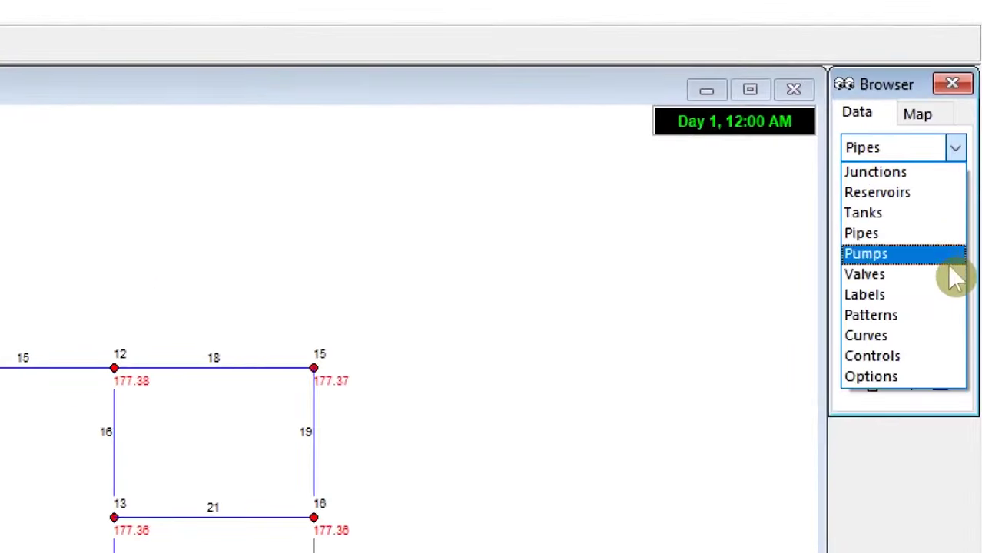
left_click(960, 315)
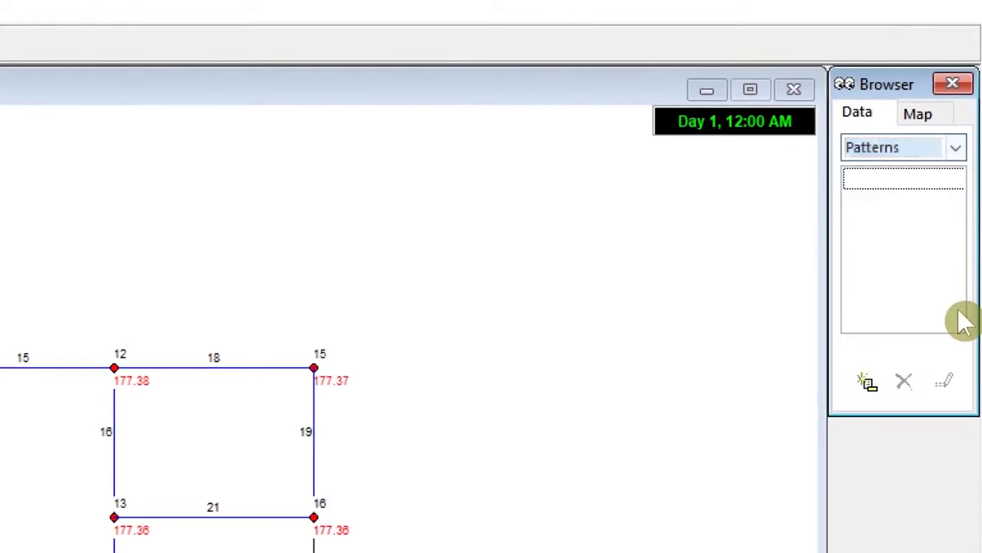
left_click(866, 386)
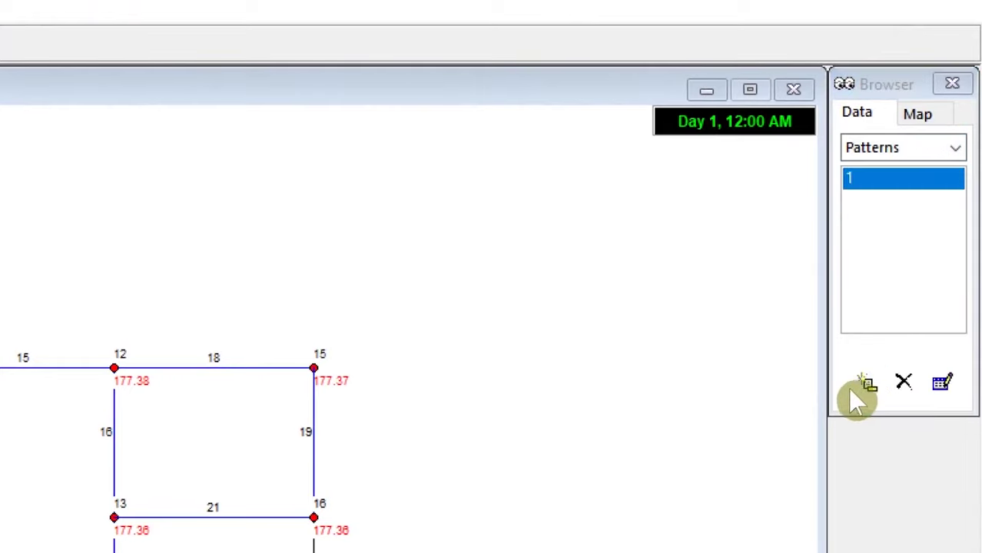
left_click(866, 384)
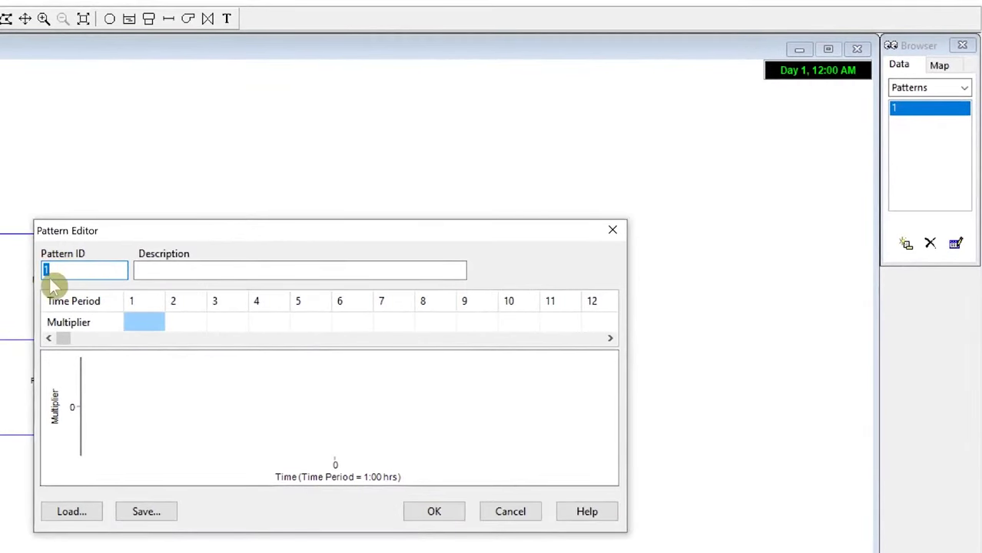
left_click(169, 270)
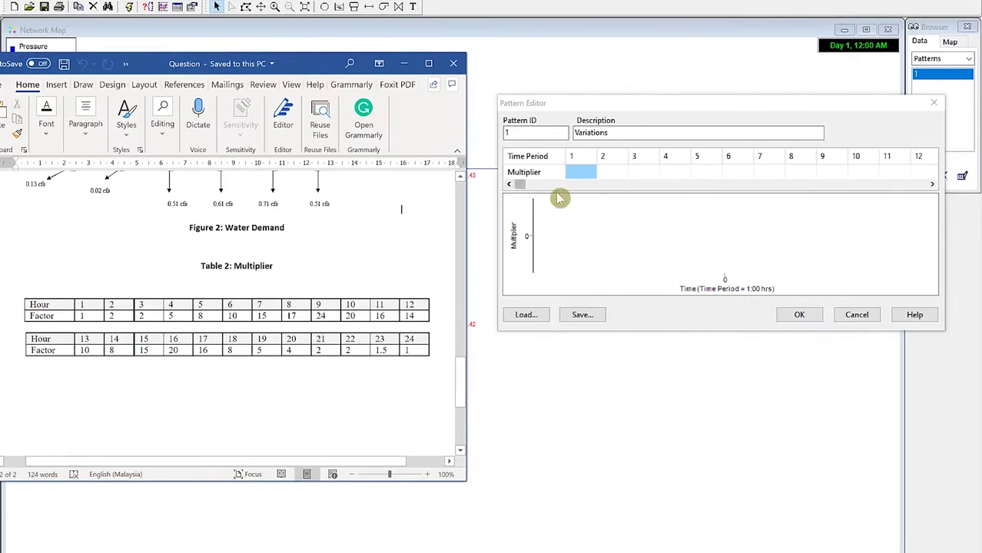
Following Table 2 of the Word problem, set the pattern multipliers for time periods 1 to 4 to 1, 2, 2 and 5.
left_click_drag(552, 186, 492, 207)
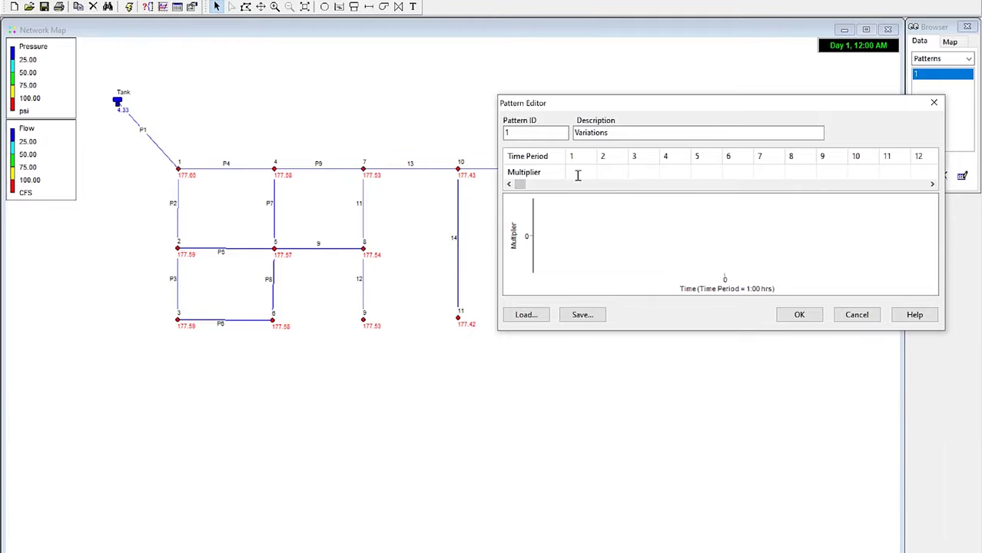
key("alt+Tab")
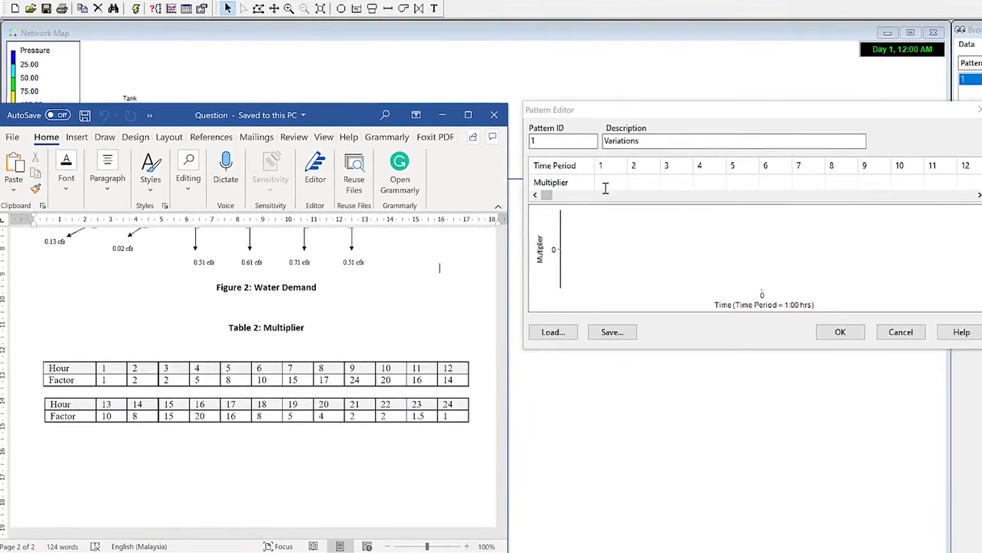
left_click(604, 188)
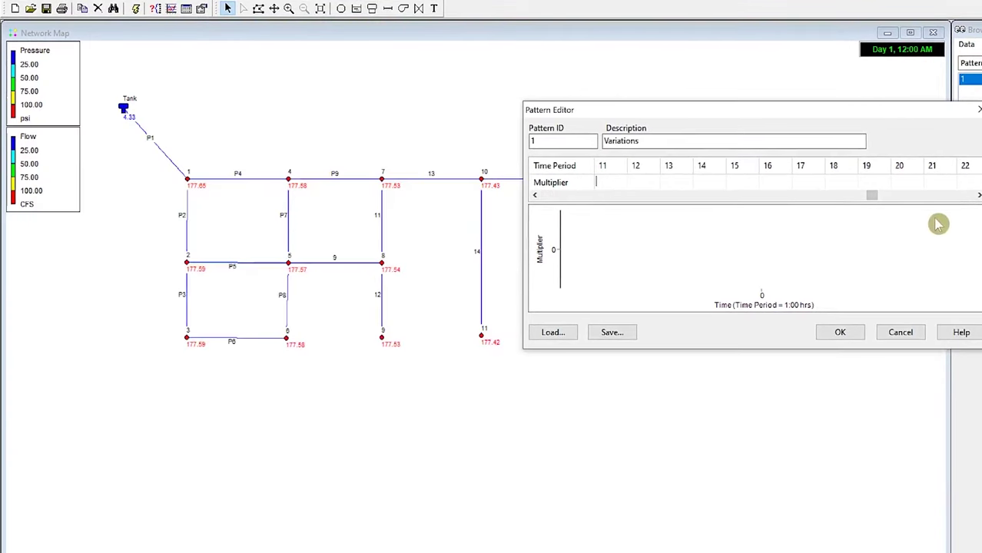
left_click_drag(869, 194, 599, 186)
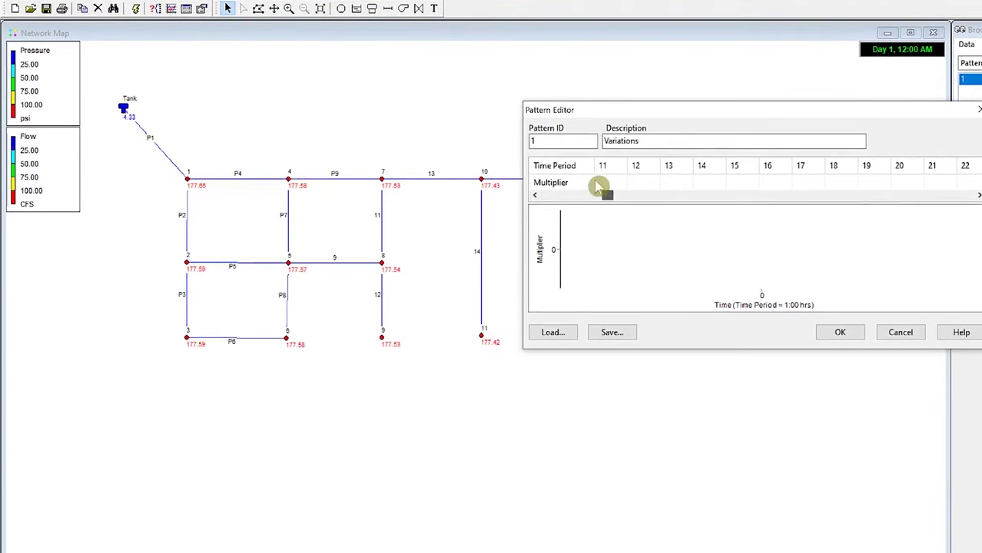
left_click(535, 195)
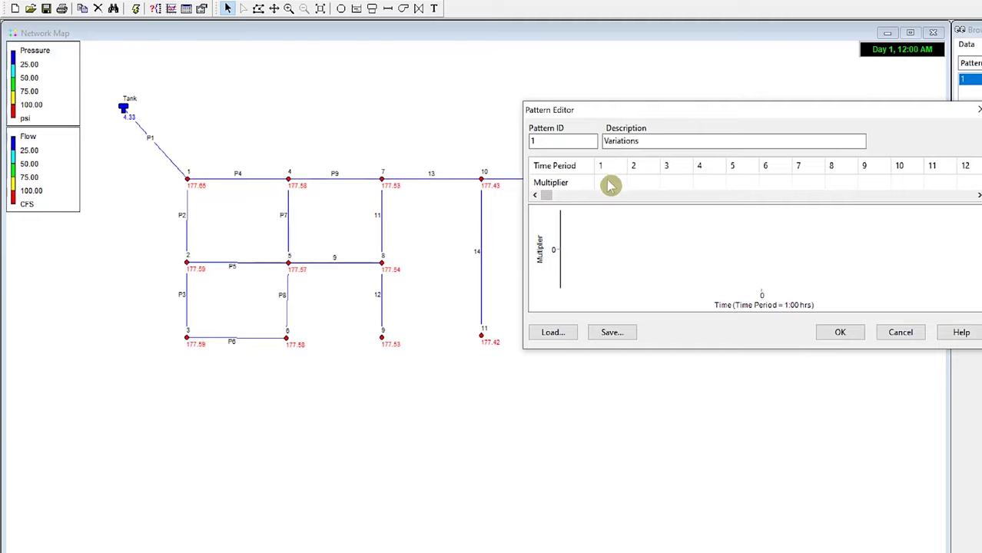
left_click(648, 186)
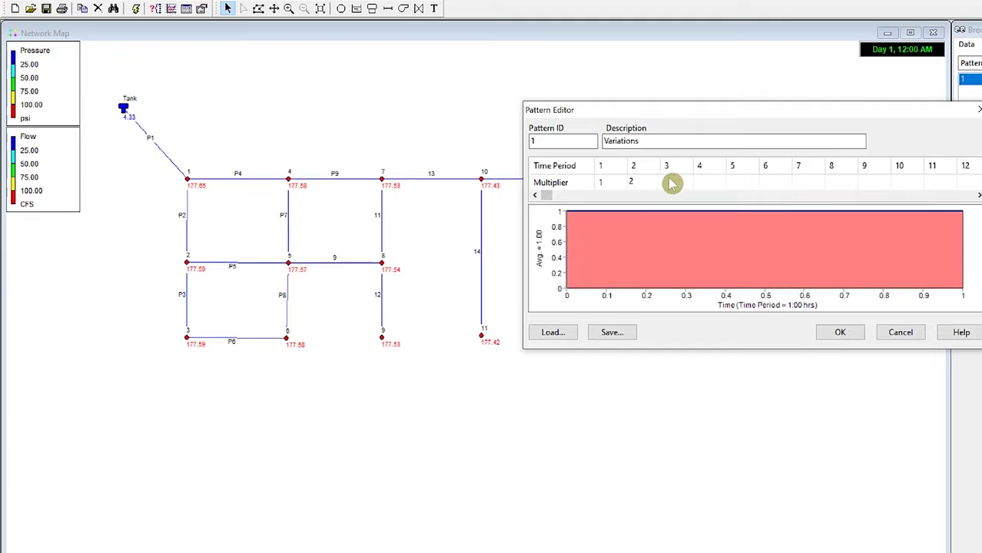
left_click(676, 184)
type("2")
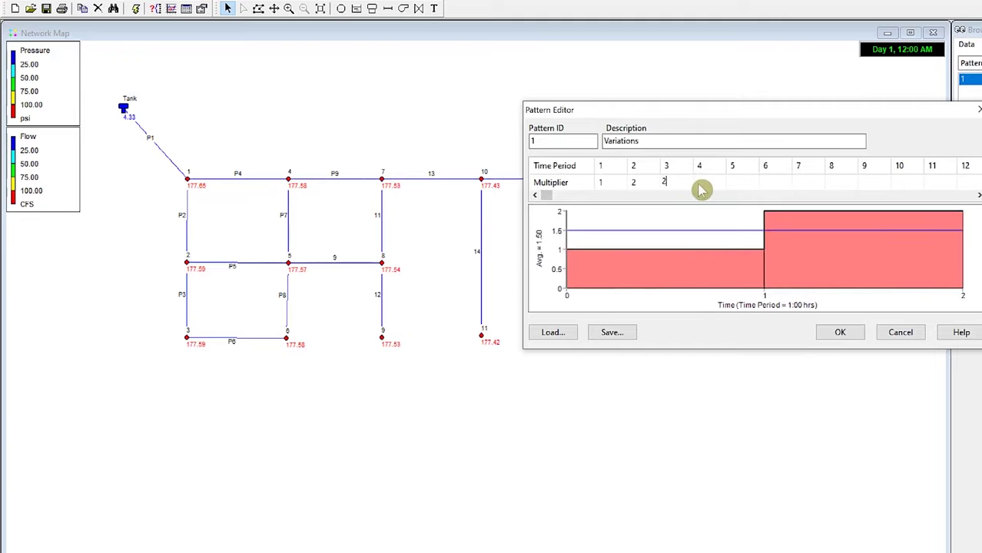
left_click(704, 189)
left_click(751, 195)
left_click_drag(872, 195, 514, 186)
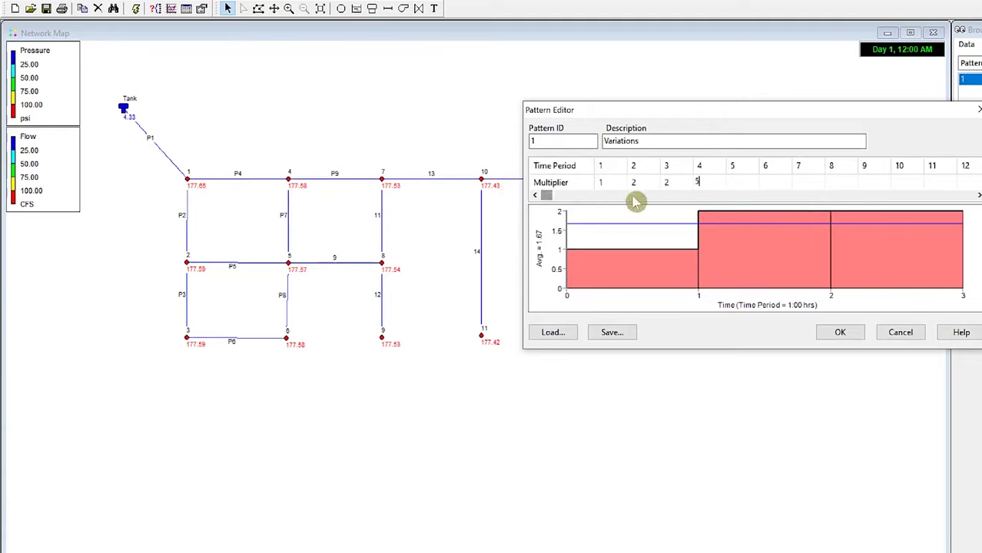
Set multipliers for periods 5 to 24 to 8, 10, 15, 17, 24, 20, 16, 14, 10, 8, 15, 20, 16, 8, 5, 4, 2, 2, 1.5, 1.
key("Tab")
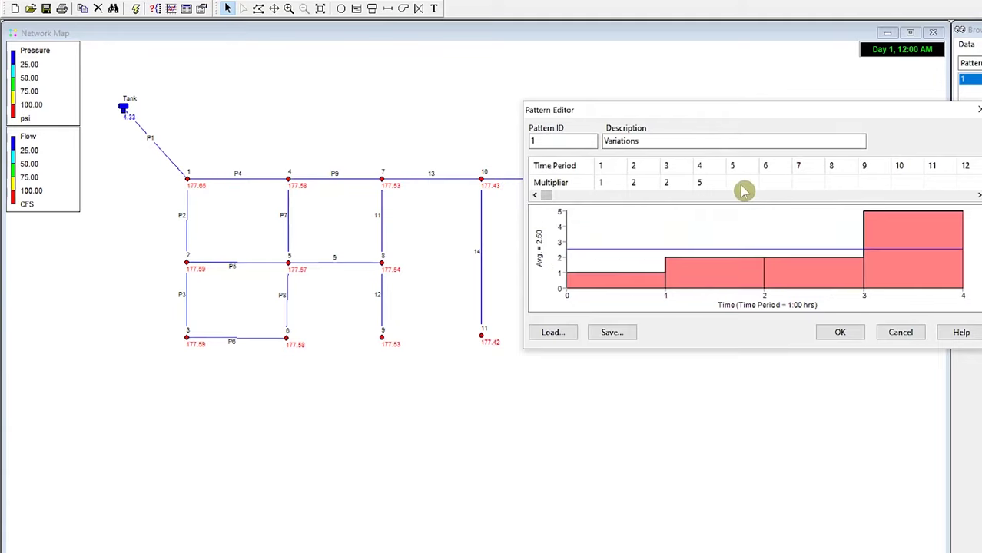
type("8")
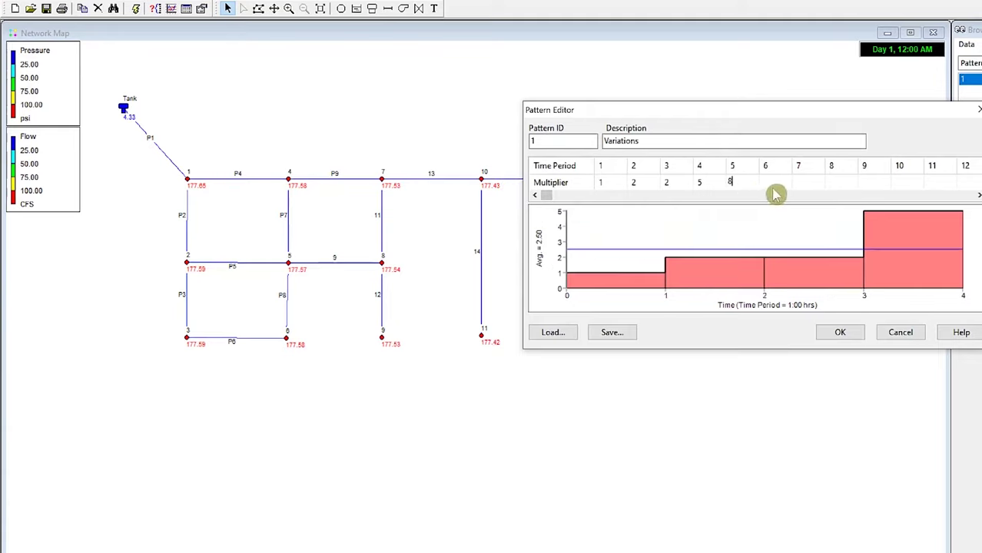
key("Tab")
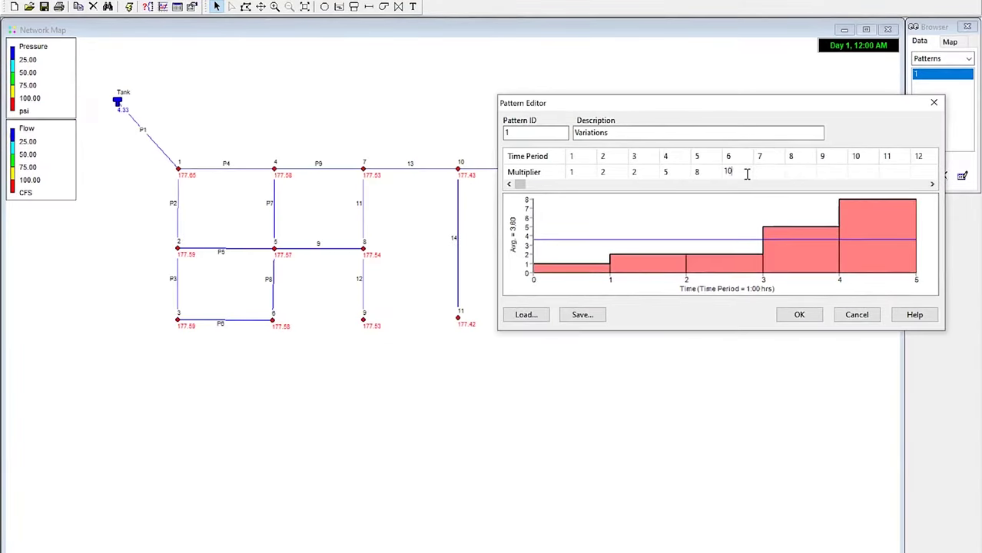
key("Tab")
type("24")
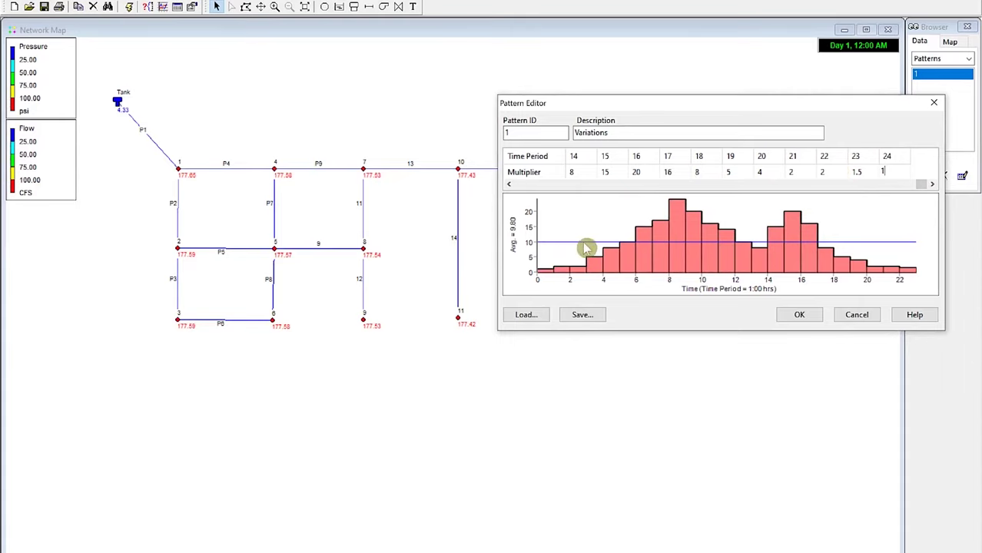
left_click(588, 132)
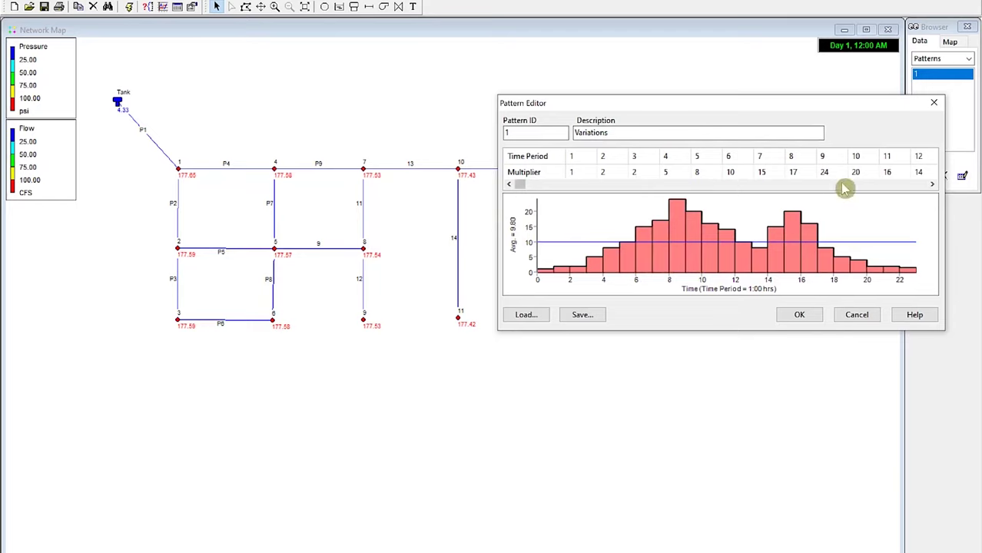
Save the Variations pattern as a pattern file in the Epanet videos folder and accept the pattern.
left_click(582, 315)
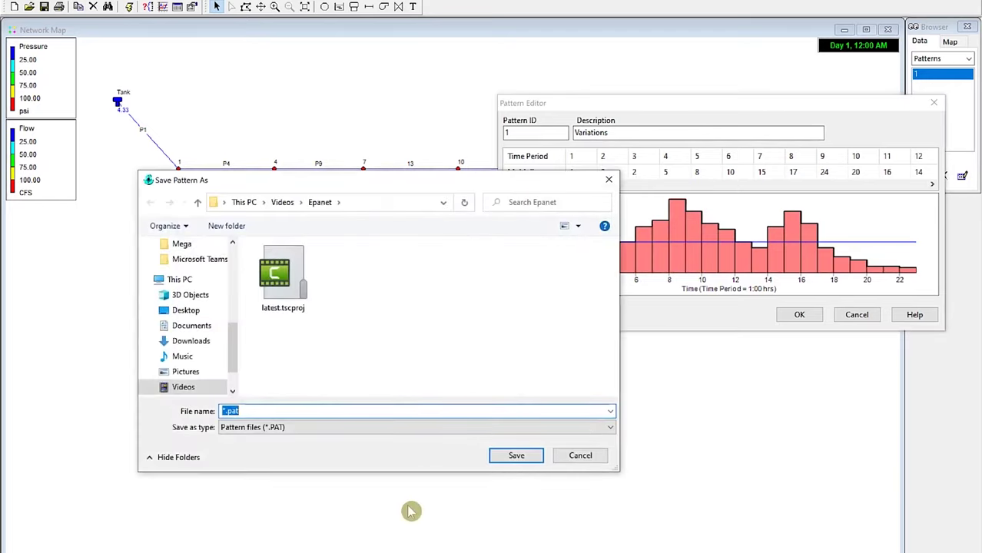
left_click(508, 454)
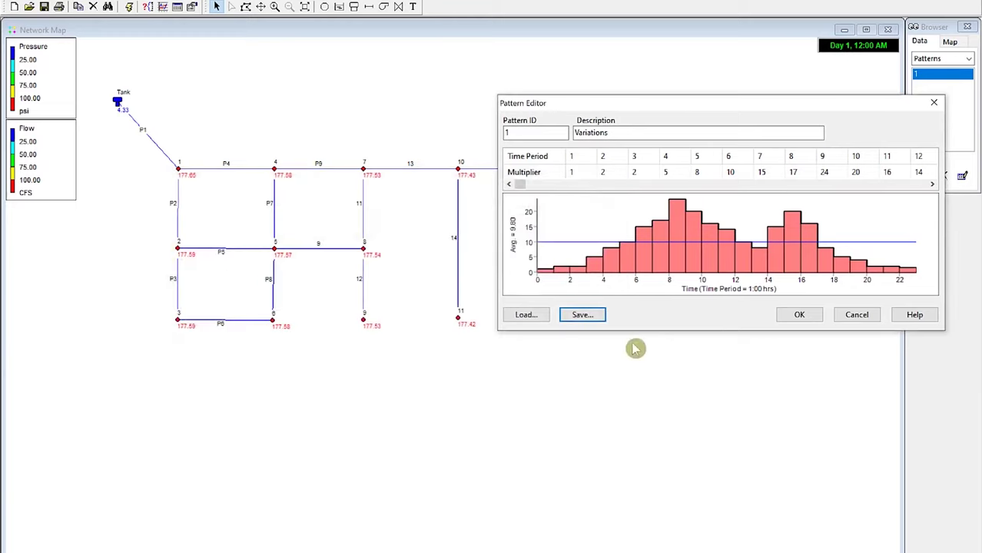
left_click(799, 315)
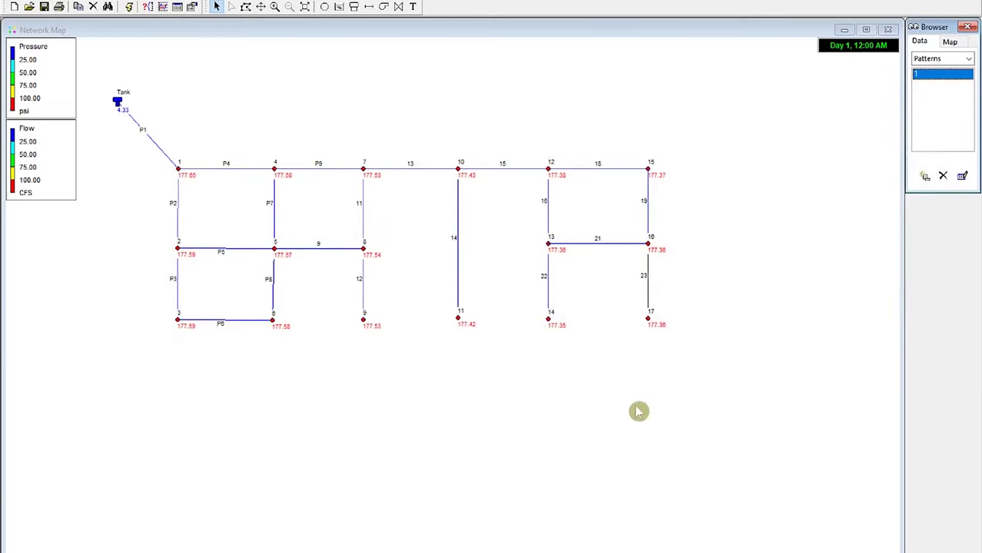
left_click(594, 540)
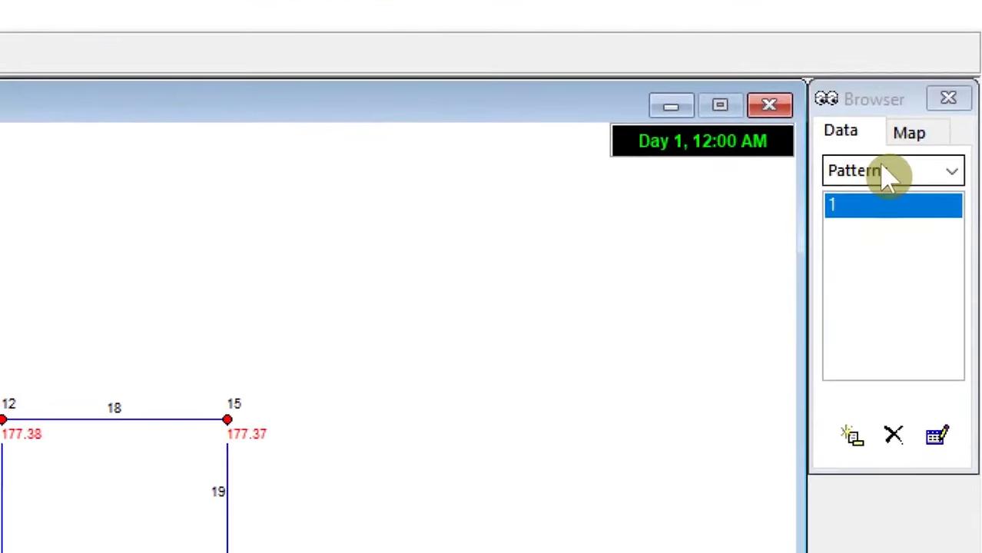
Set the total duration in the Times options to 24 hours, run the analysis and dismiss the run status.
left_click(885, 171)
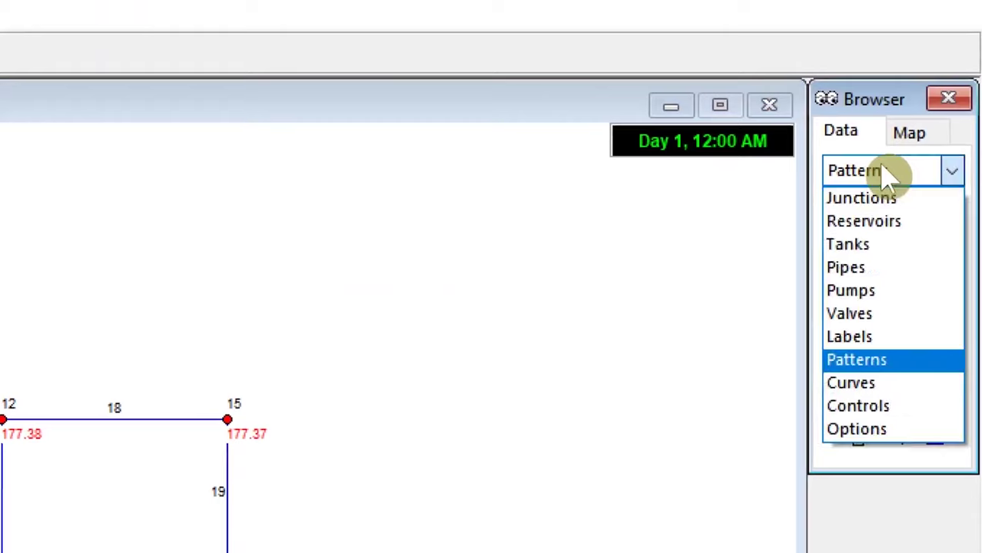
left_click(930, 431)
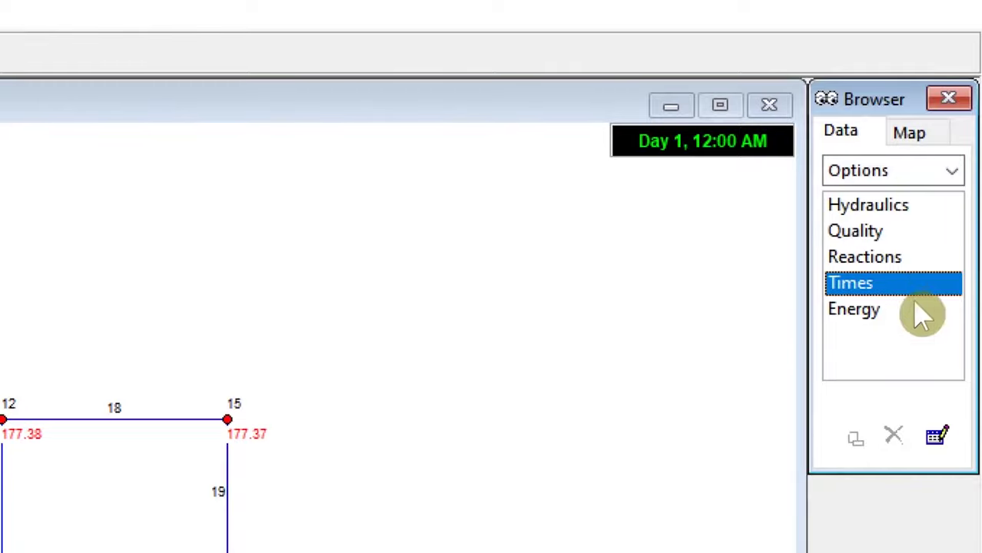
left_click(939, 437)
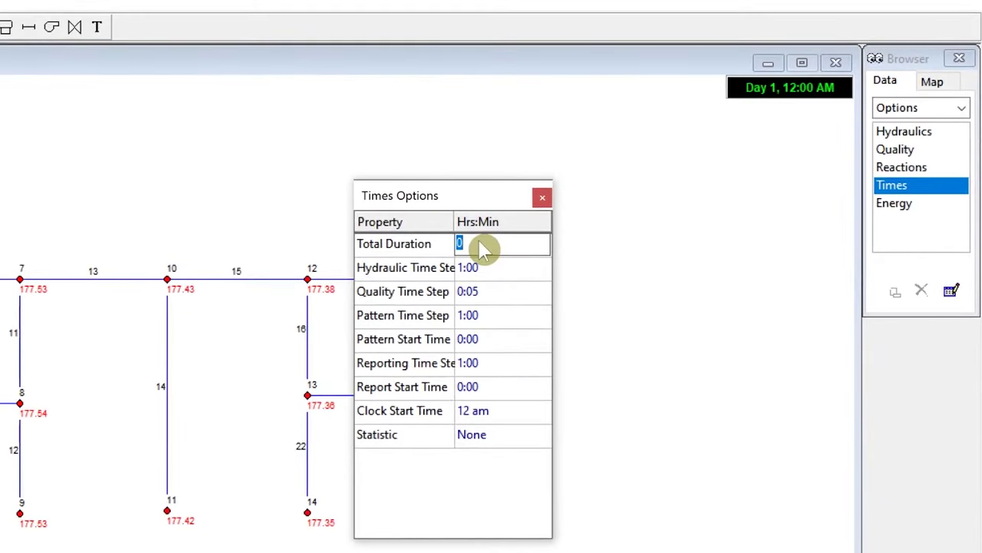
left_click(542, 200)
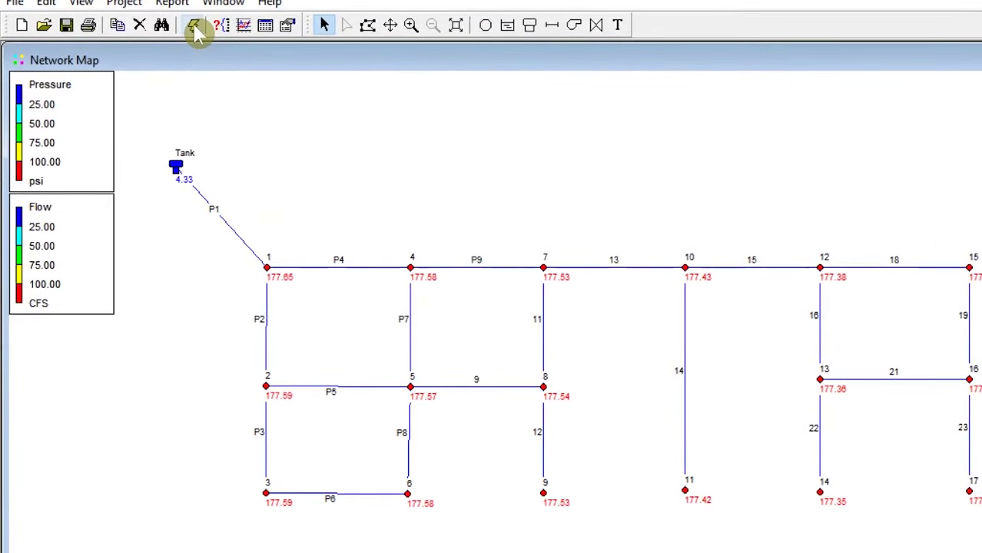
left_click(194, 29)
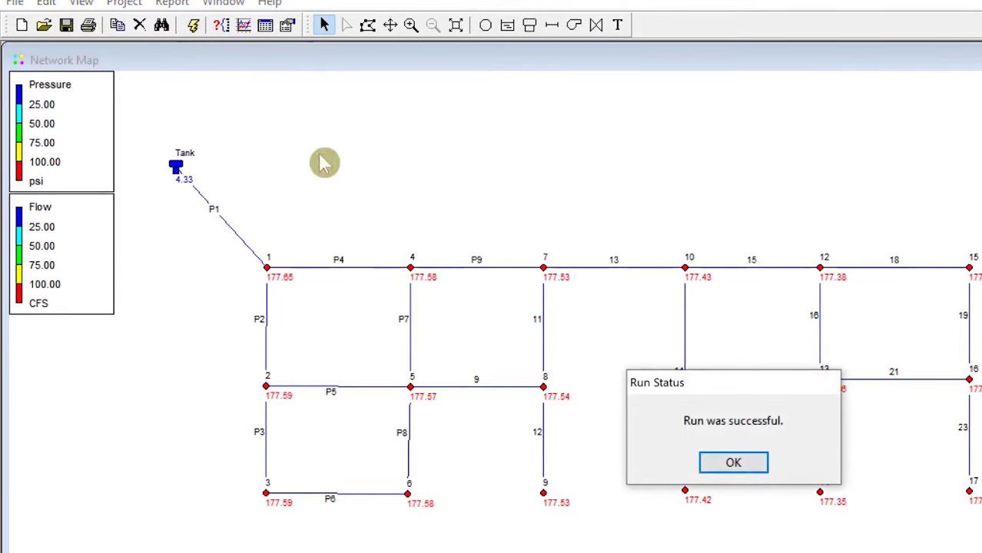
left_click(726, 466)
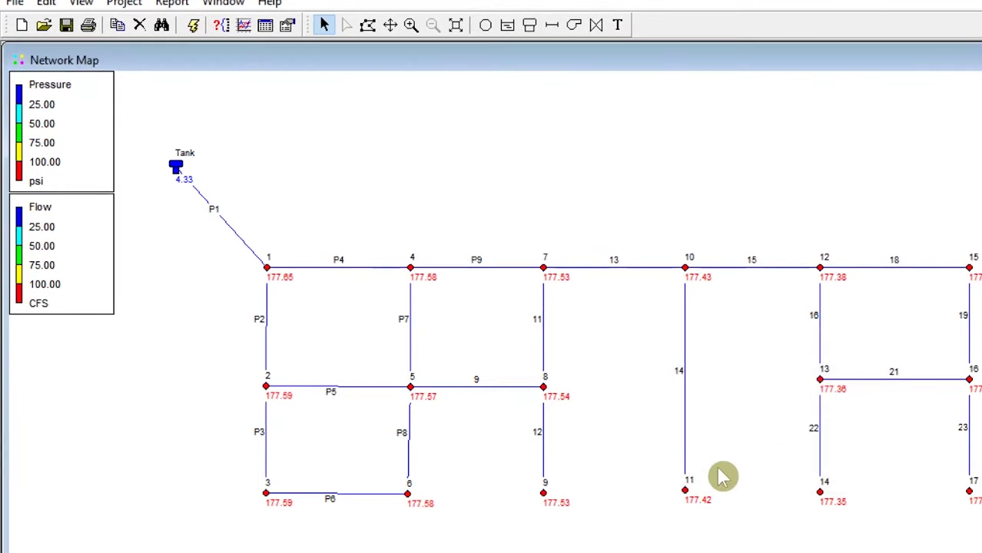
Plot the time series of Pressure for node 4, examine how it varies over the day, and close the graph.
mouse_move(610, 282)
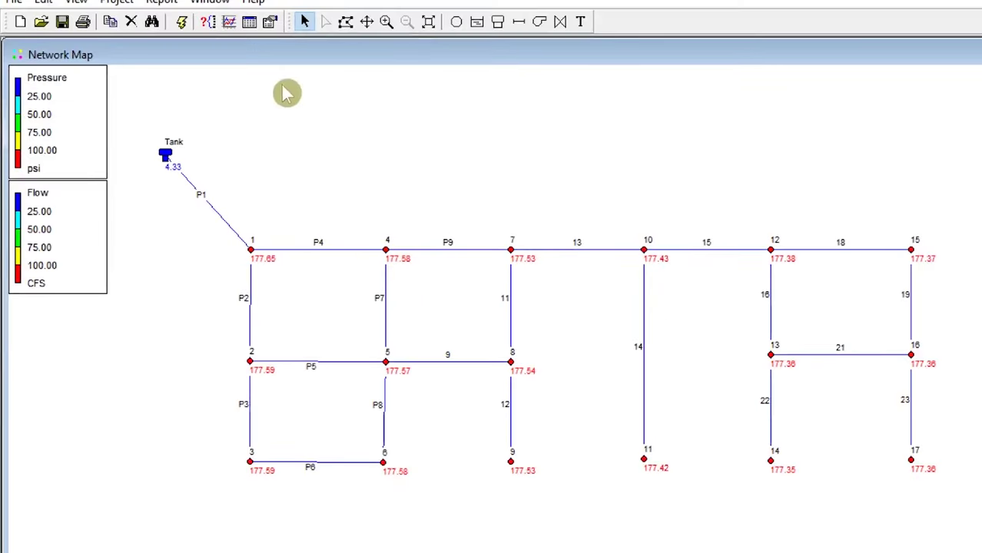
left_click(228, 23)
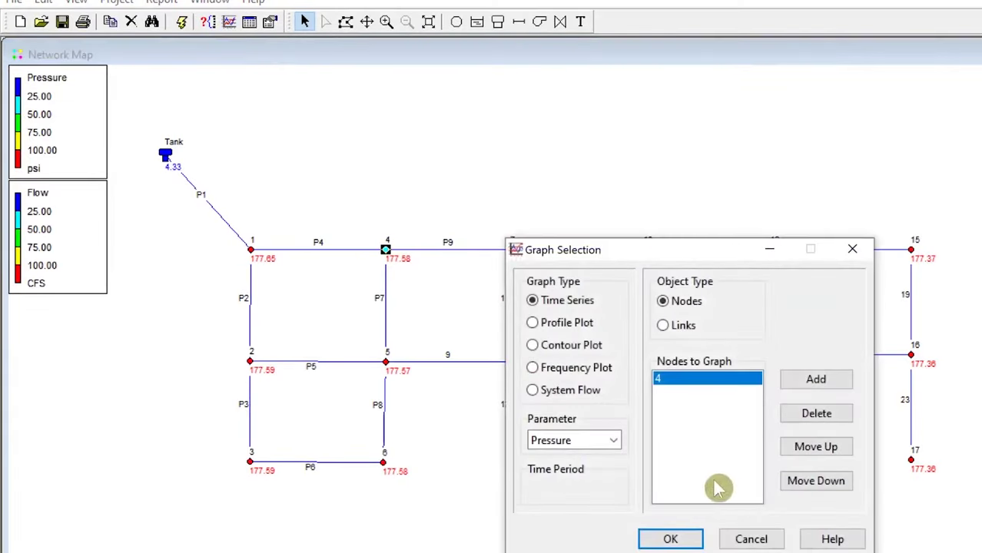
left_click(670, 539)
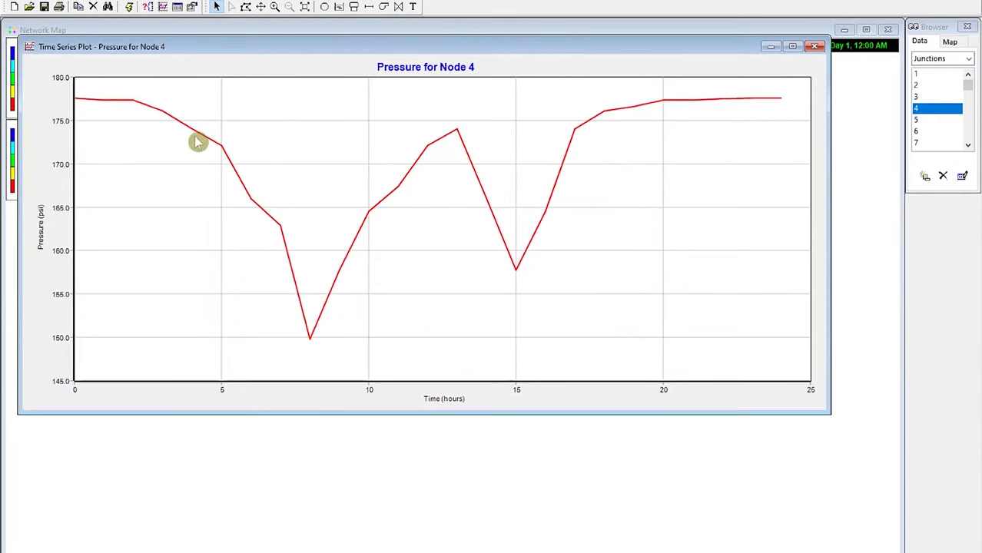
left_click(813, 47)
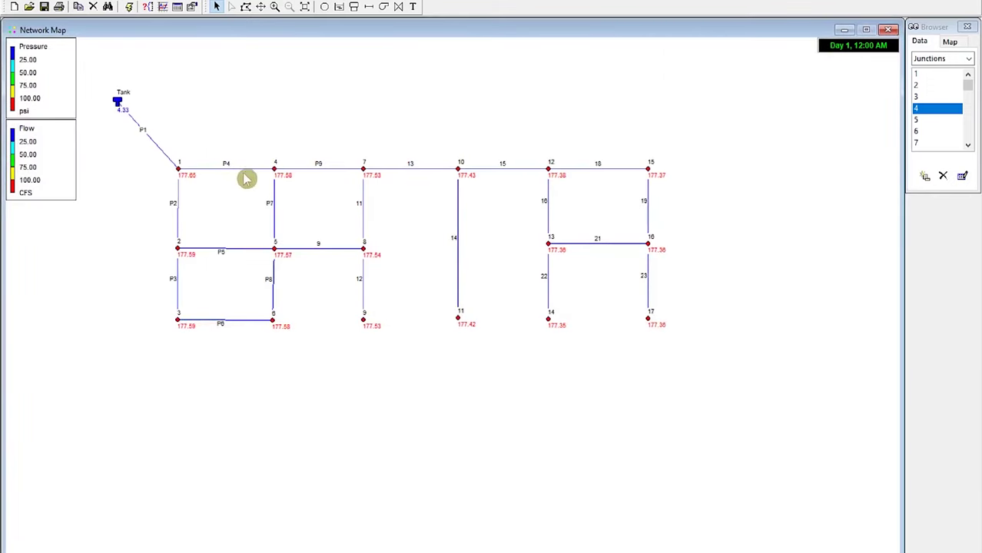
Remove pipe P1 and draw a new pipe between the tank and junction 1 in its place.
mouse_move(238, 177)
left_click(370, 6)
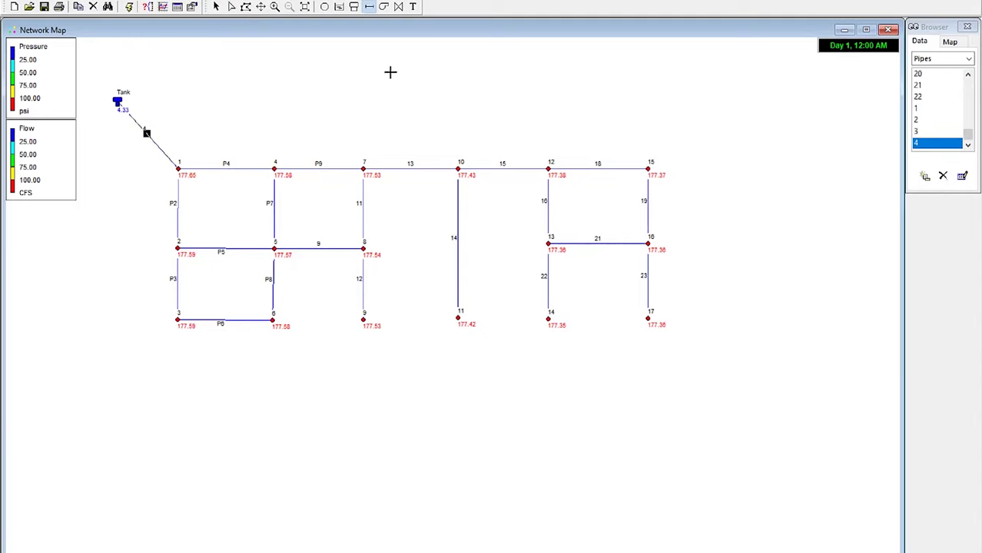